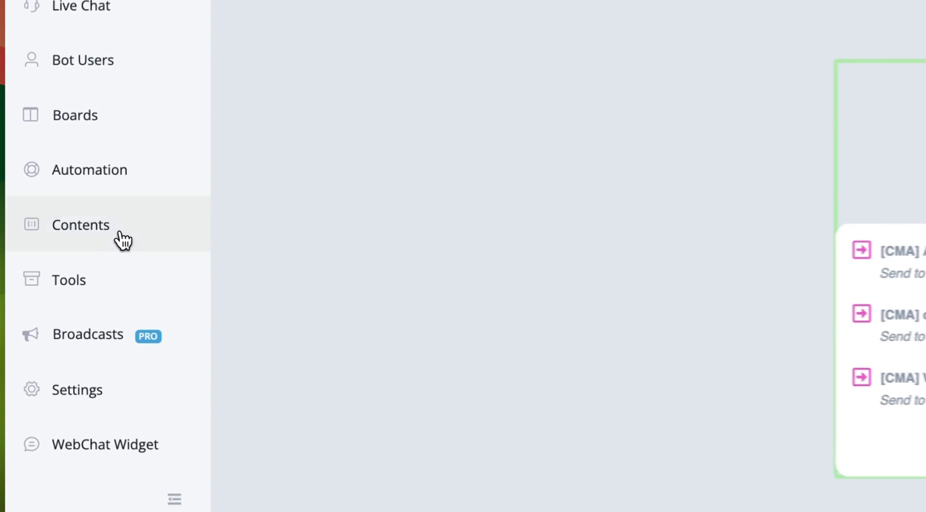
# Show the bot's WhatsApp Flows list with the Booking appointment, Sign_Up and test drafts.
pyautogui.click(56, 249)
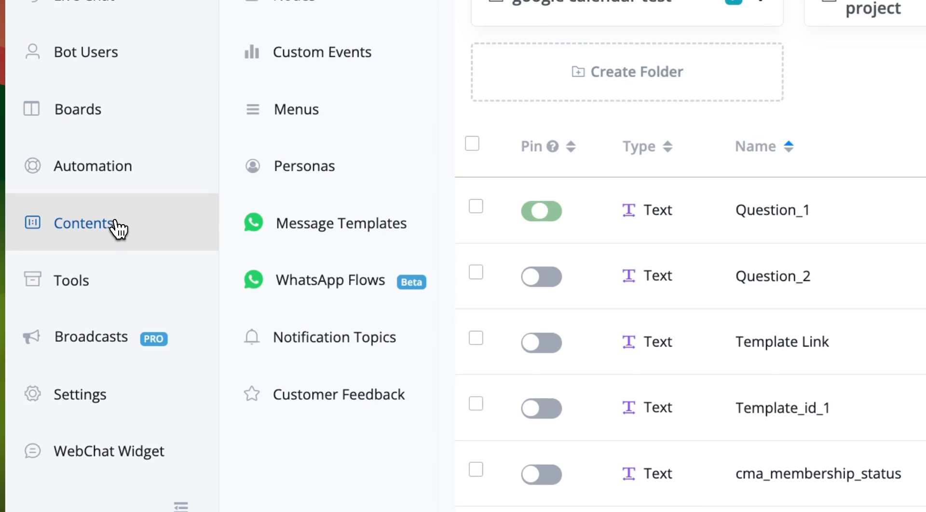
pyautogui.click(330, 294)
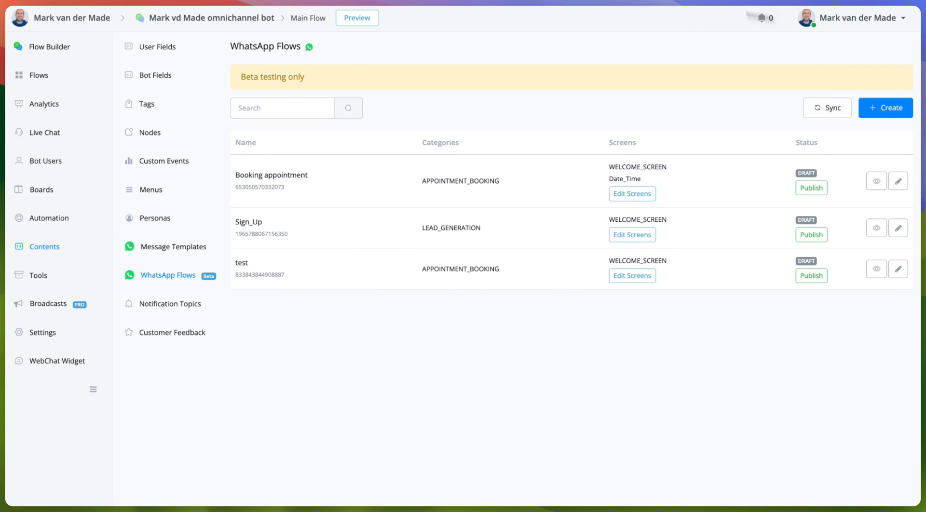
# Create and save a draft flow named 'Lead sign up' with category LEAD_GENERATION.
pyautogui.click(886, 108)
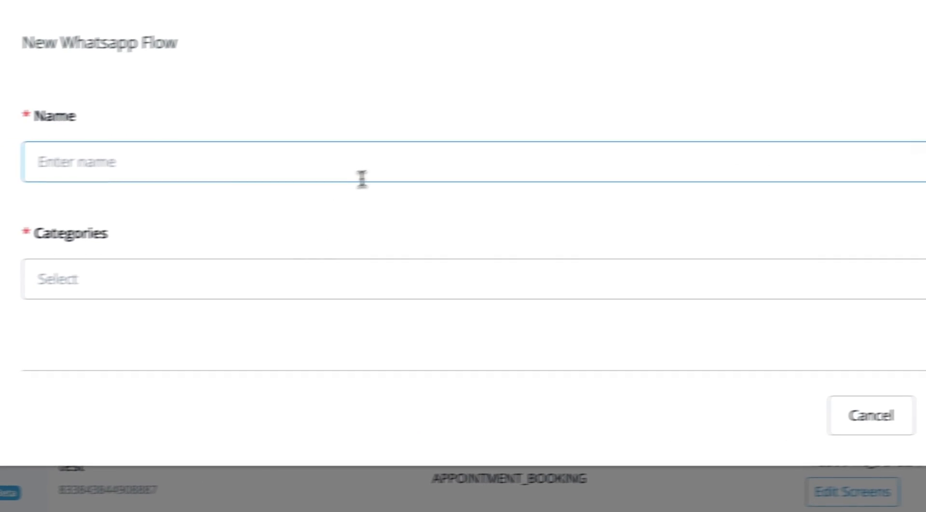
pyautogui.write('Lead sign up')
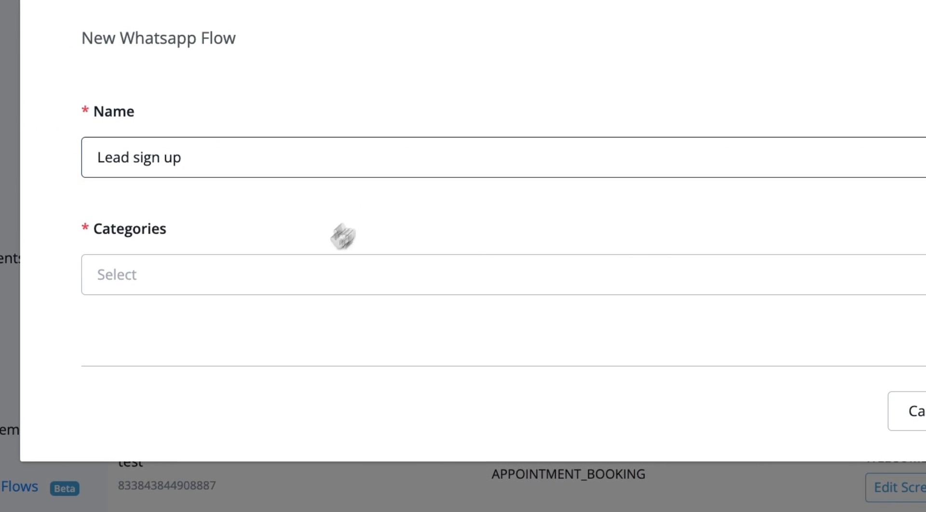
pyautogui.click(284, 284)
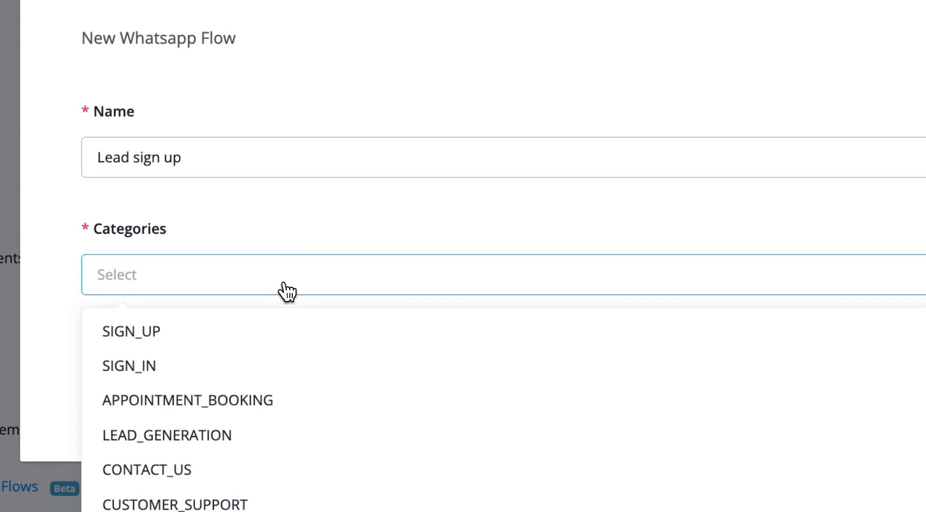
pyautogui.click(179, 435)
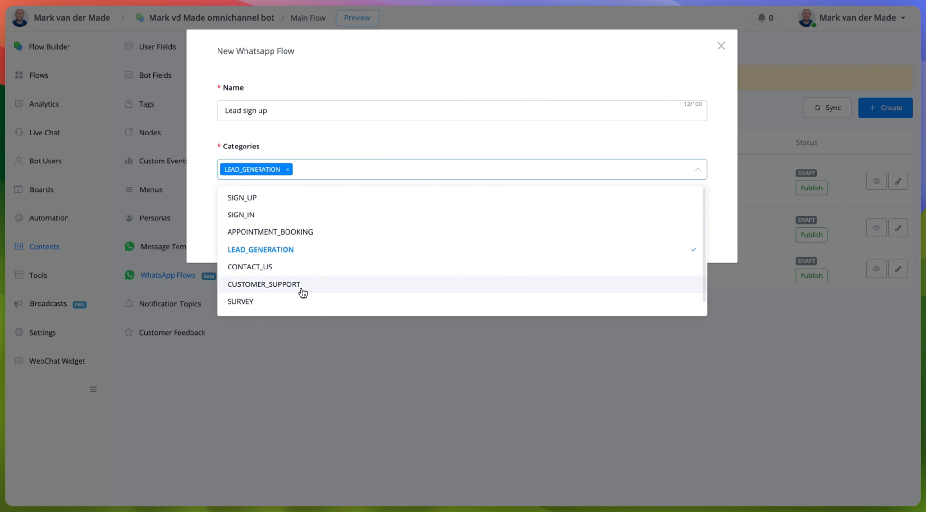
pyautogui.scroll(-1, 300, 299)
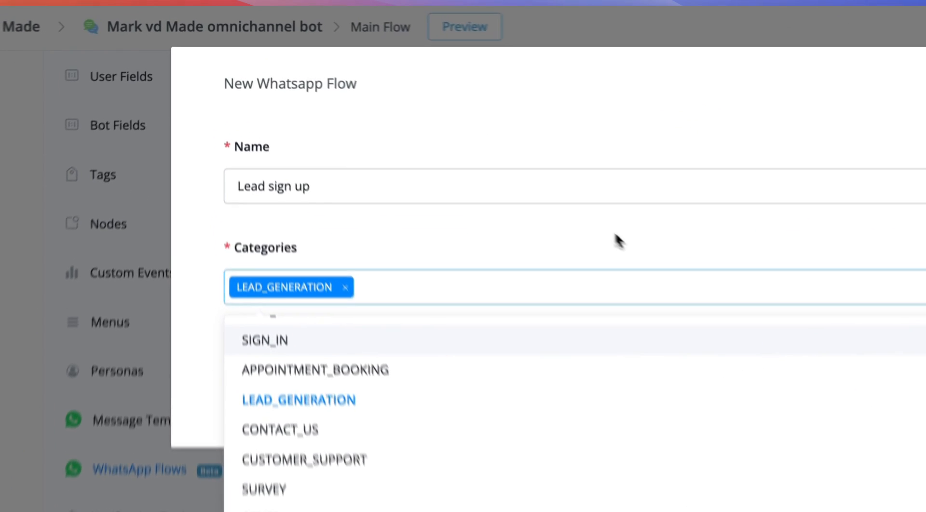
pyautogui.click(443, 141)
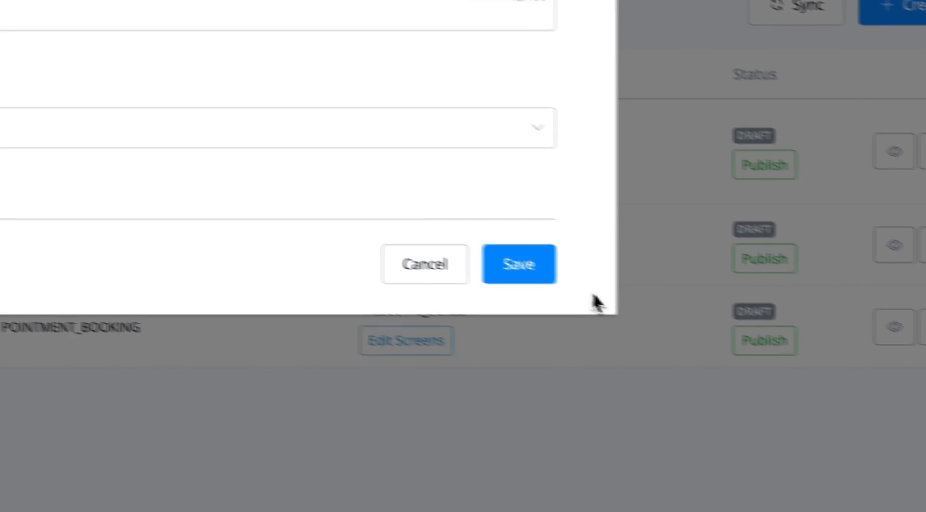
pyautogui.click(917, 362)
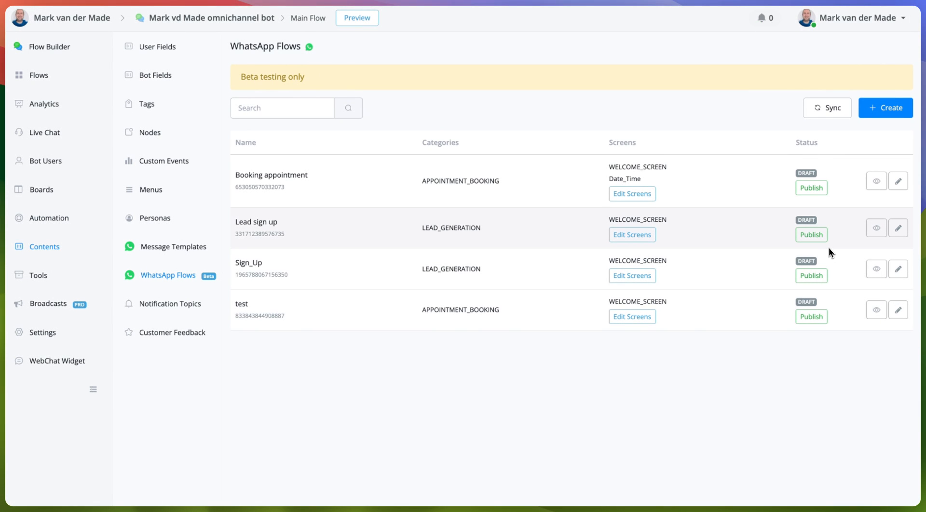
# Open the Lead sign up flow's WELCOME_SCREEN in the screen editor and show it in the preview.
pyautogui.click(899, 230)
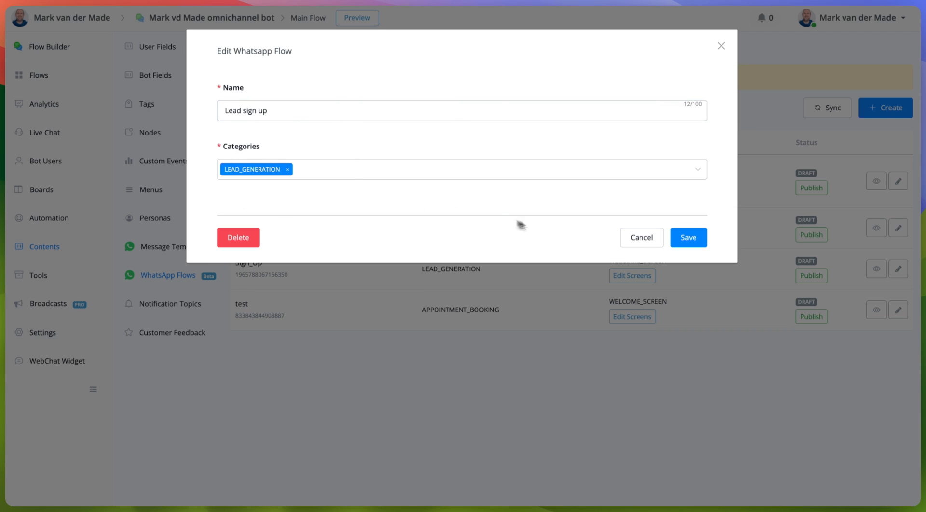
pyautogui.click(682, 236)
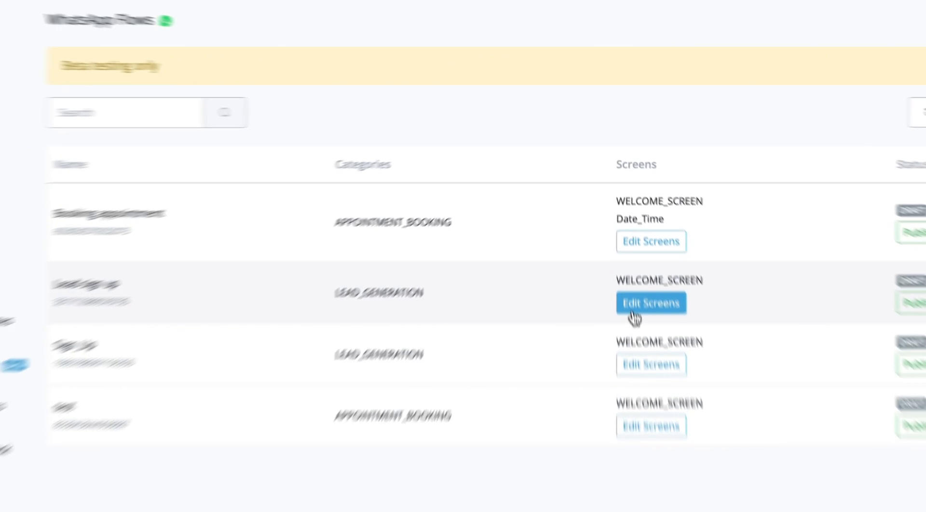
pyautogui.click(634, 311)
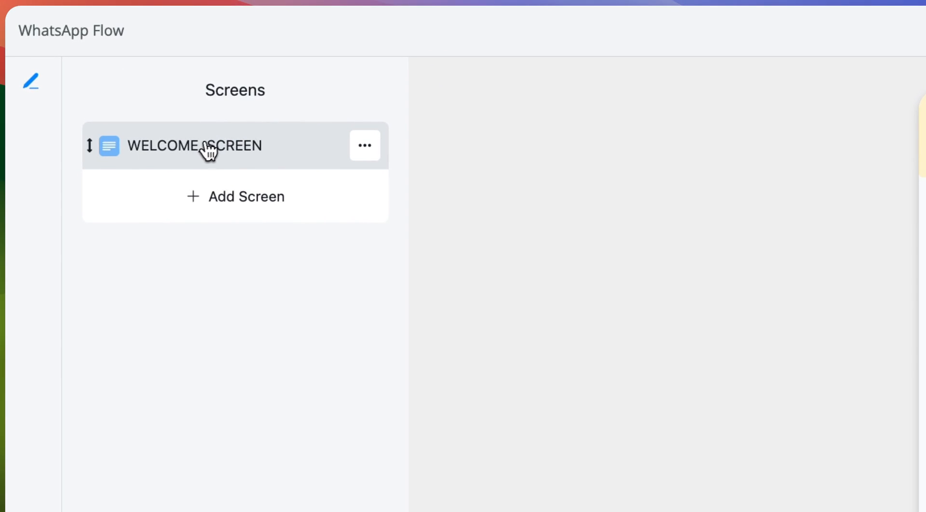
pyautogui.click(209, 151)
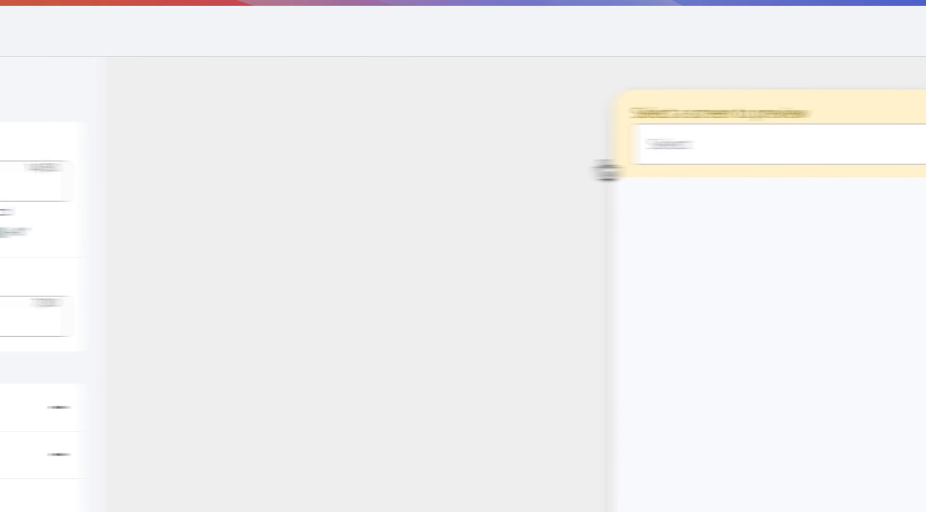
pyautogui.click(657, 153)
pyautogui.click(489, 204)
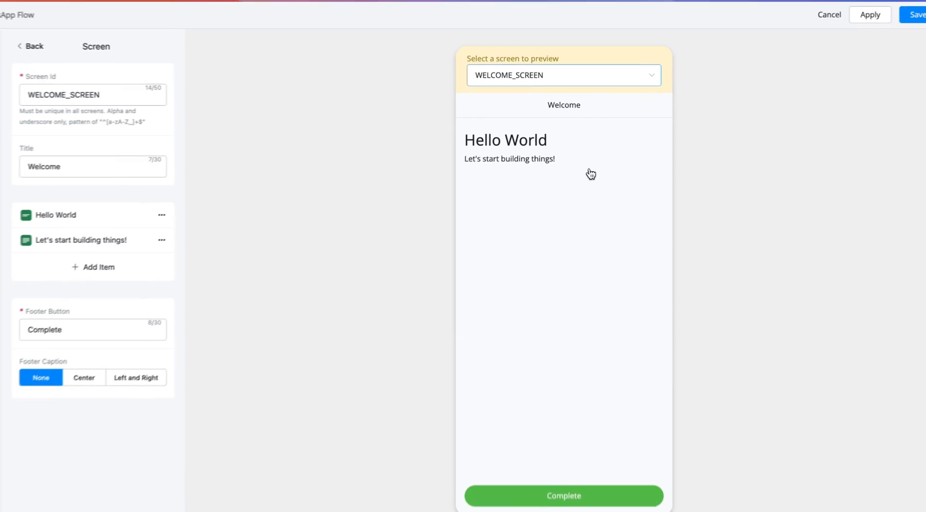
# Change the welcome screen title from Welcome to 'Get Unlimited Access'.
pyautogui.doubleClick(115, 169)
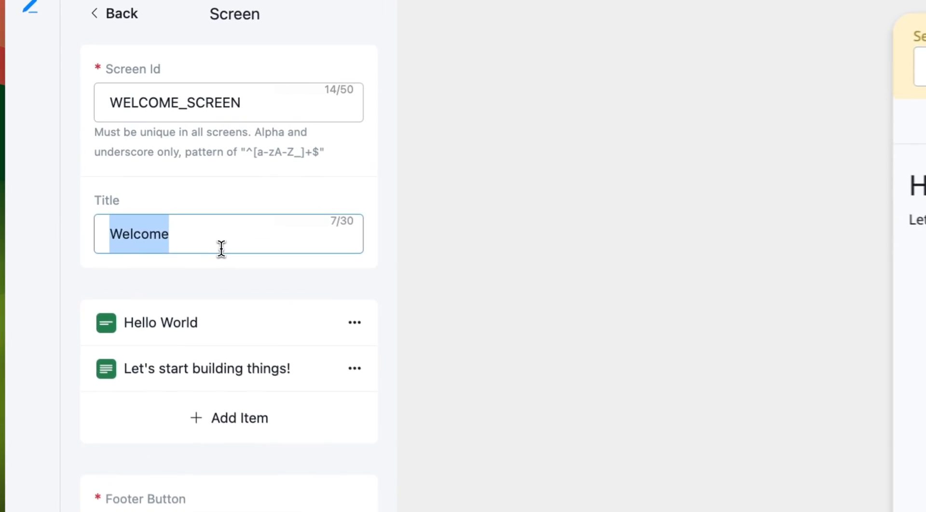
pyautogui.write('Get Acce')
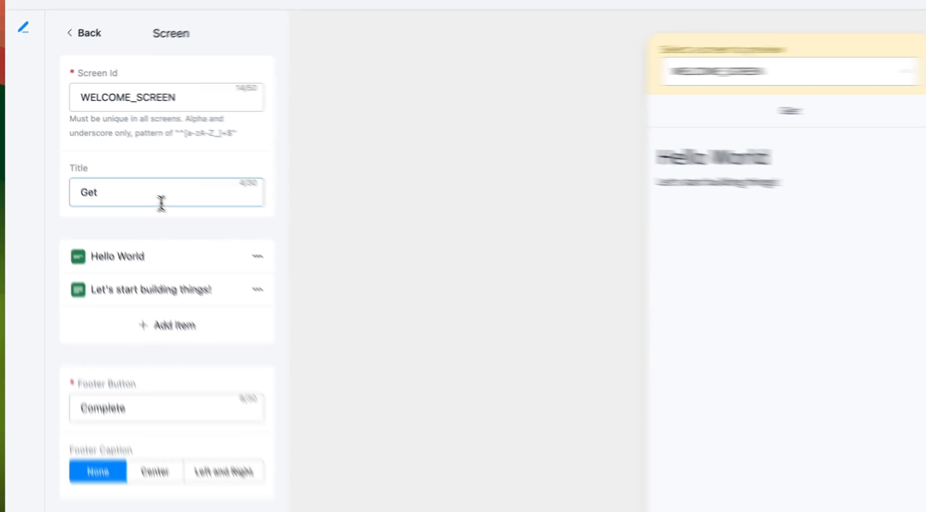
pyautogui.write('ss to unlimited')
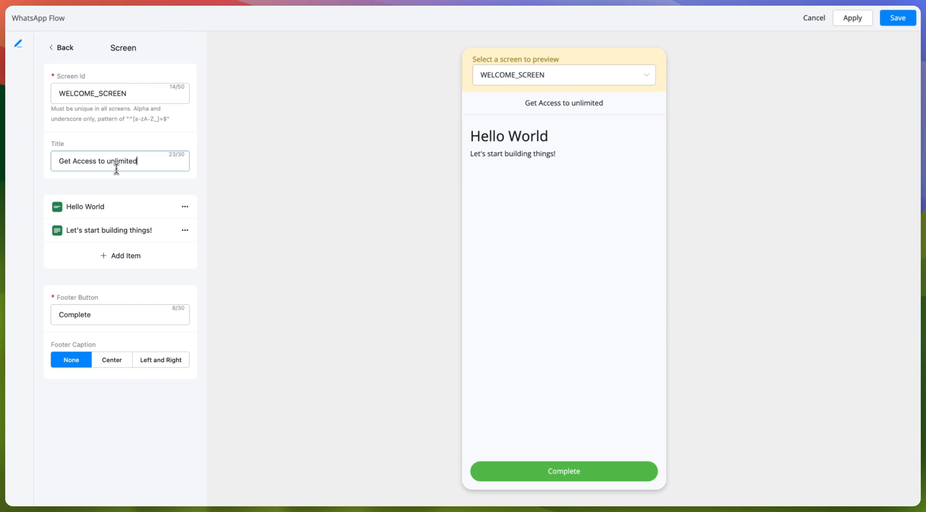
pyautogui.press('BackSpace')
pyautogui.press('BackSpace')
pyautogui.press('BackSpace')
pyautogui.press('BackSpace')
pyautogui.press('BackSpace')
pyautogui.press('BackSpace')
pyautogui.press('BackSpace')
pyautogui.press('BackSpace')
pyautogui.press('BackSpace')
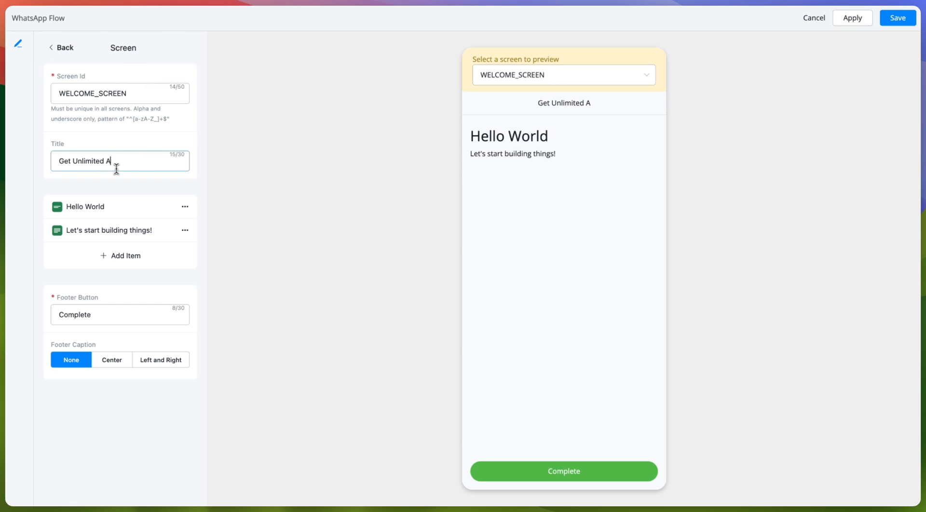
pyautogui.write('ccess')
# Replace the Hello World heading with 'Premium_Content'.
pyautogui.click(72, 208)
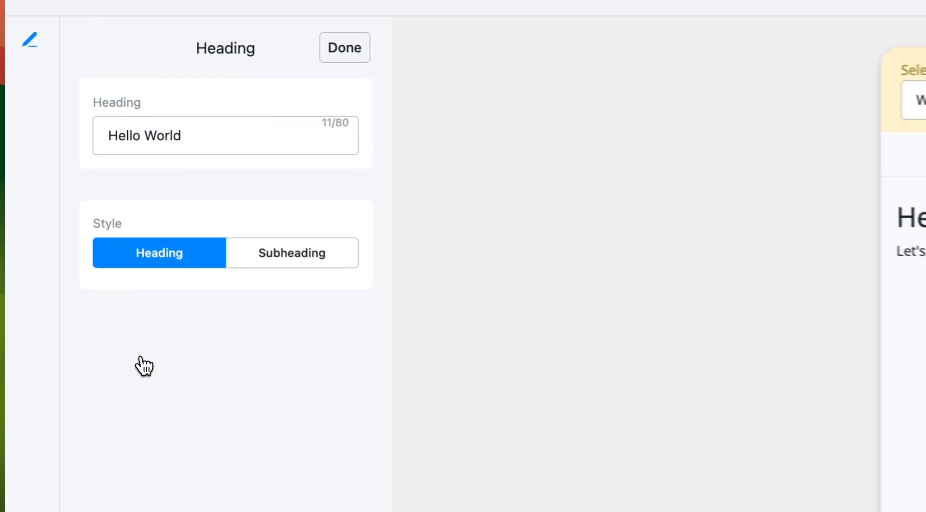
pyautogui.click(221, 140)
pyautogui.press('super+a')
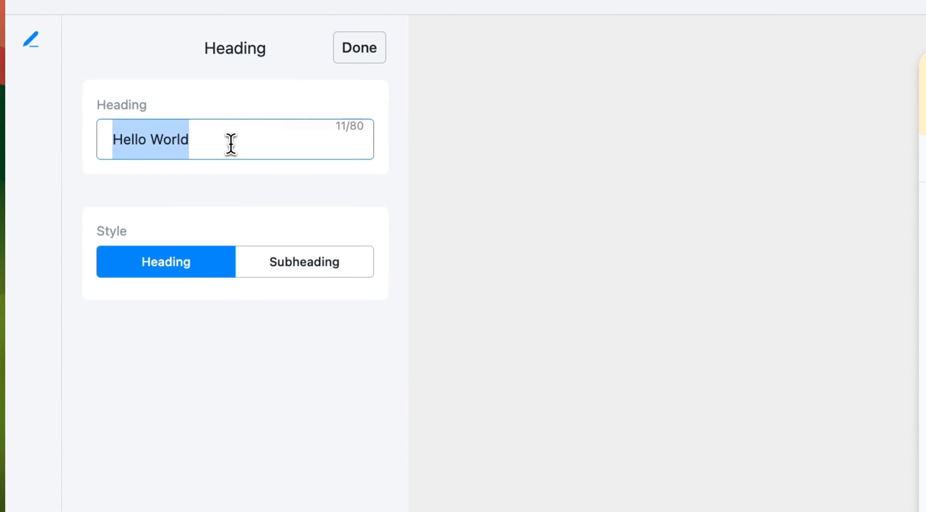
pyautogui.write('Premu')
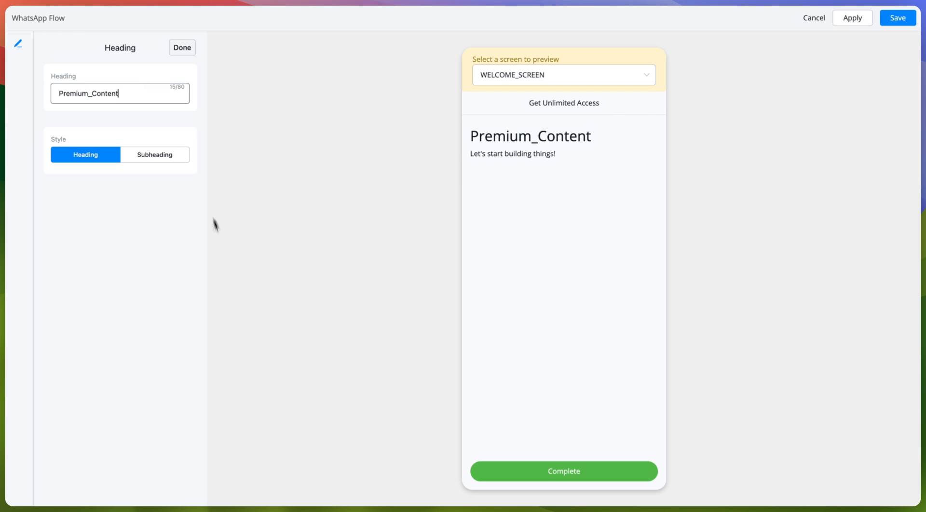
pyautogui.click(182, 48)
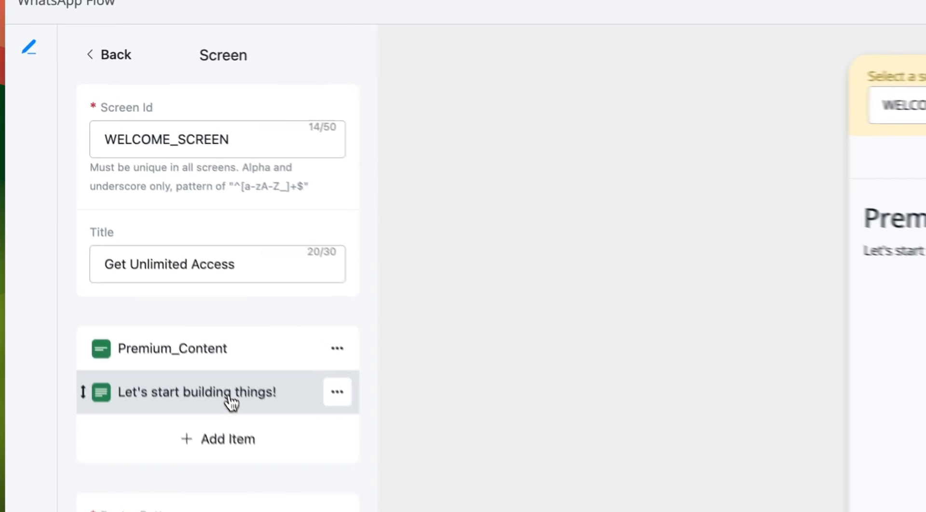
# Rewrite the body text as 'Sign up below to get access to all of our content!'.
pyautogui.click(127, 235)
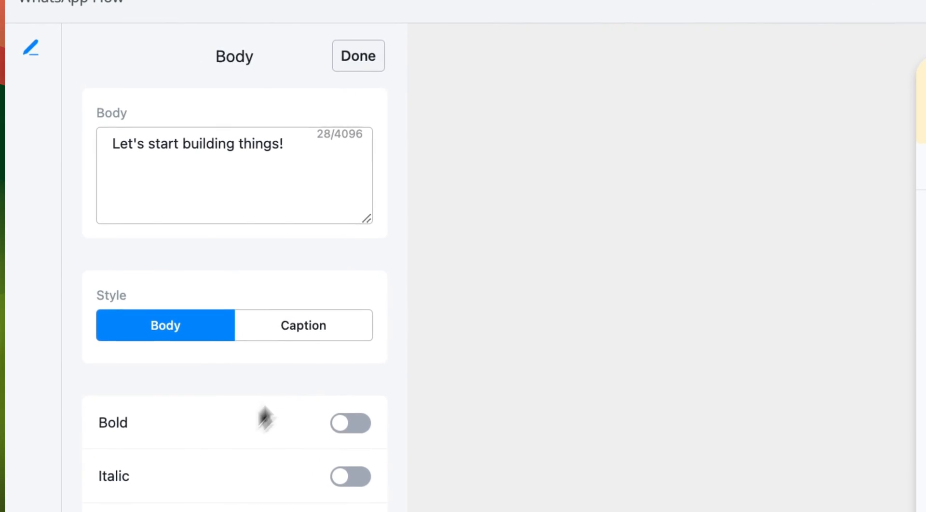
pyautogui.tripleClick(102, 104)
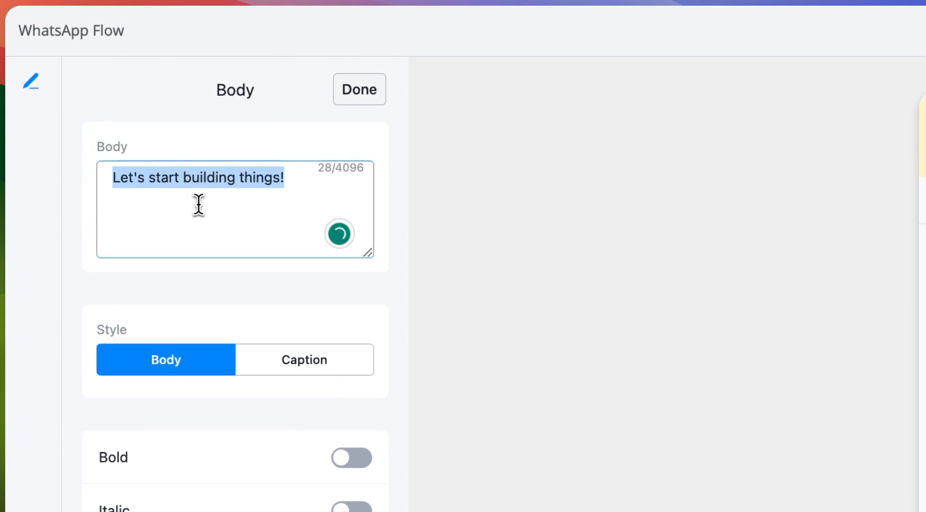
pyautogui.write('Sign up below to get access to all of our content!')
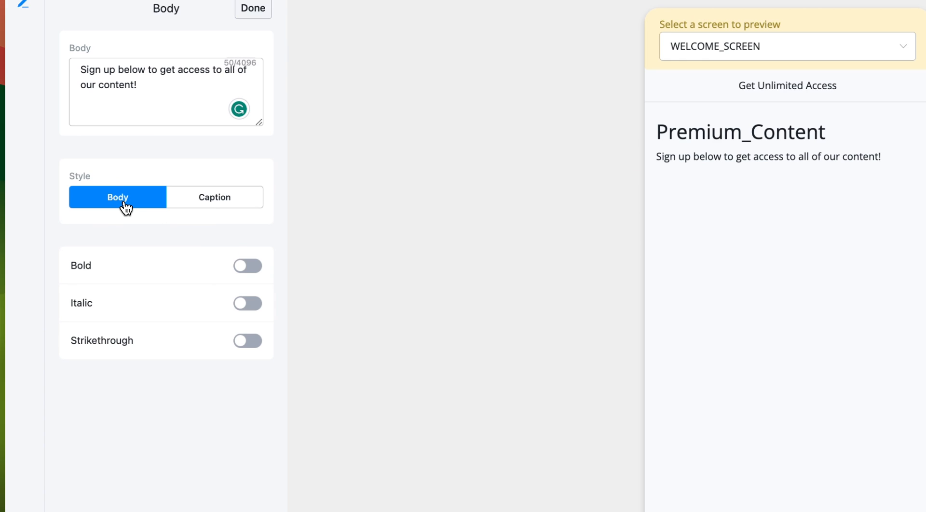
# Style the body text bold and italic in regular body size, with no strikethrough.
pyautogui.click(212, 201)
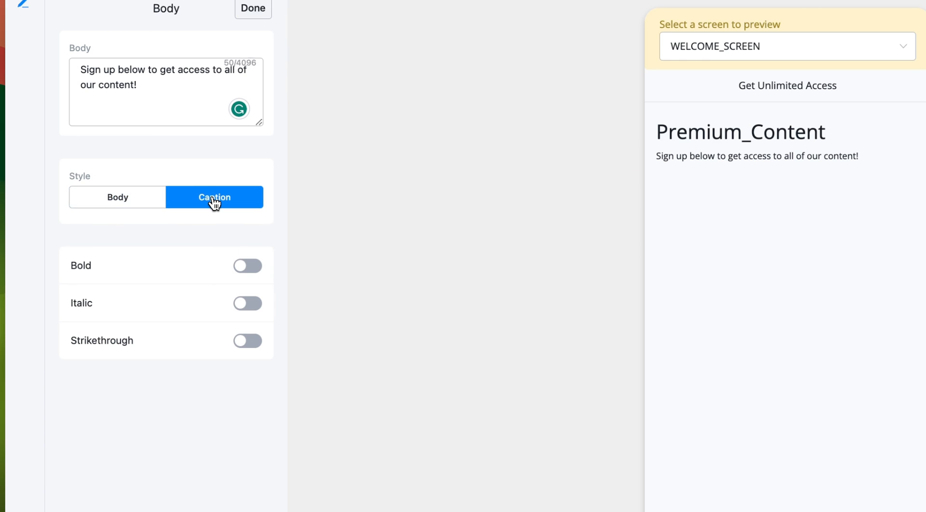
pyautogui.click(119, 197)
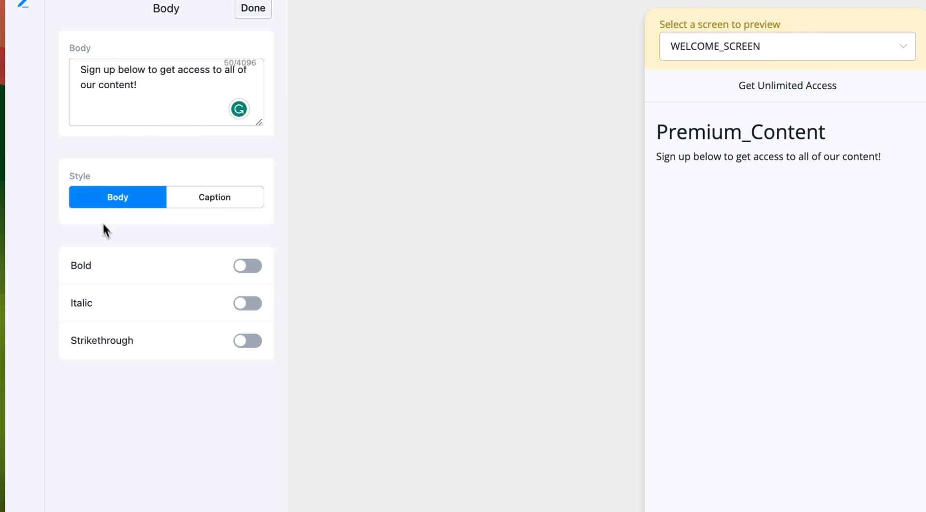
pyautogui.click(253, 264)
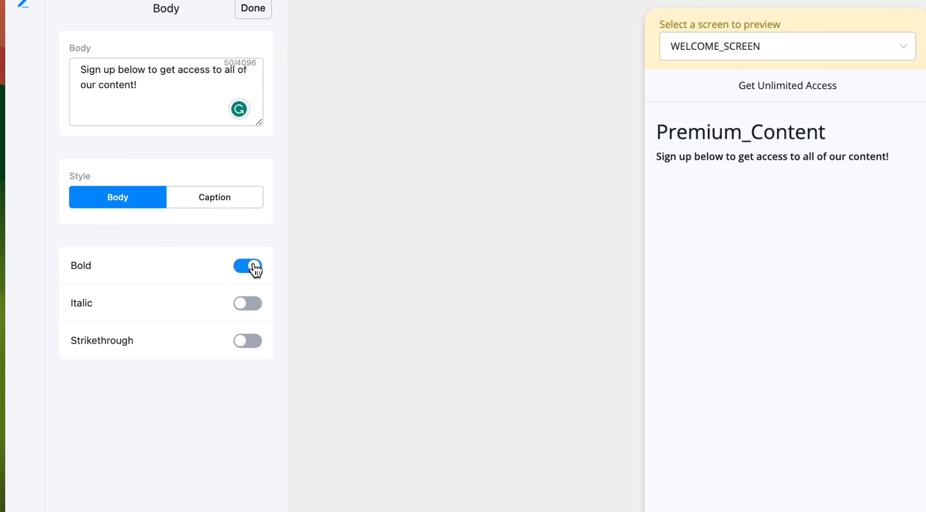
pyautogui.click(244, 305)
pyautogui.click(246, 342)
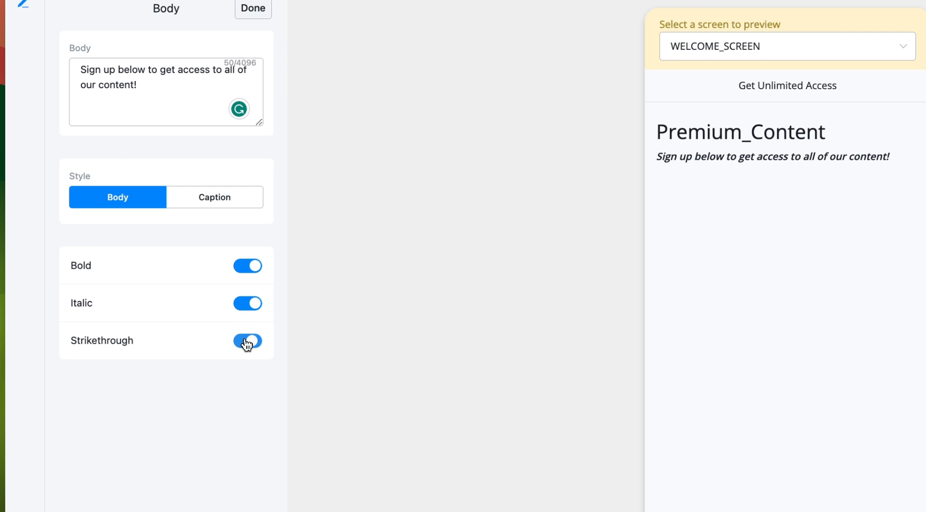
pyautogui.click(246, 341)
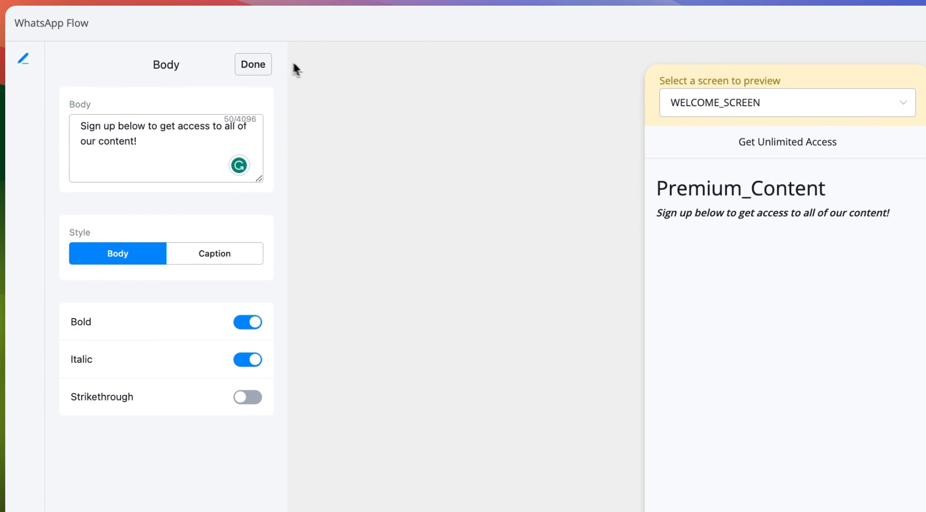
pyautogui.click(254, 66)
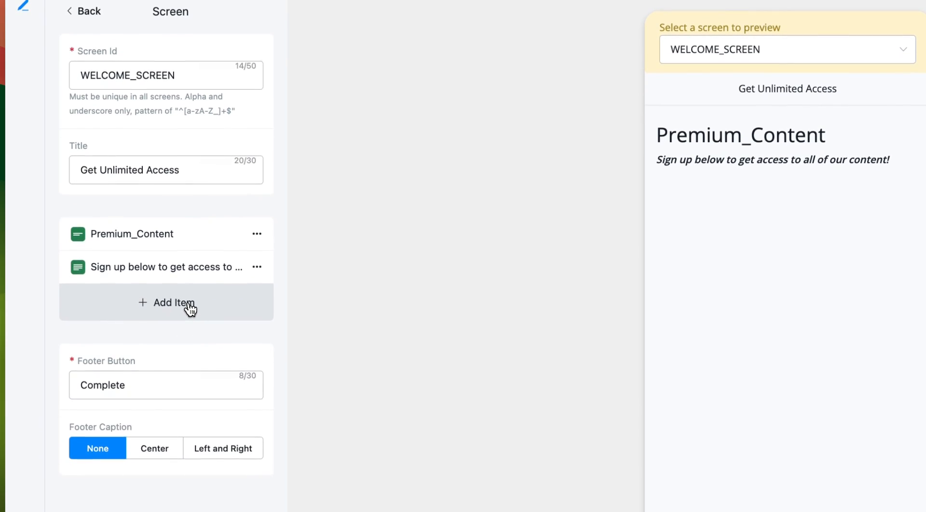
# Add a text field labelled FirstName with the name 'First Name'.
pyautogui.click(186, 359)
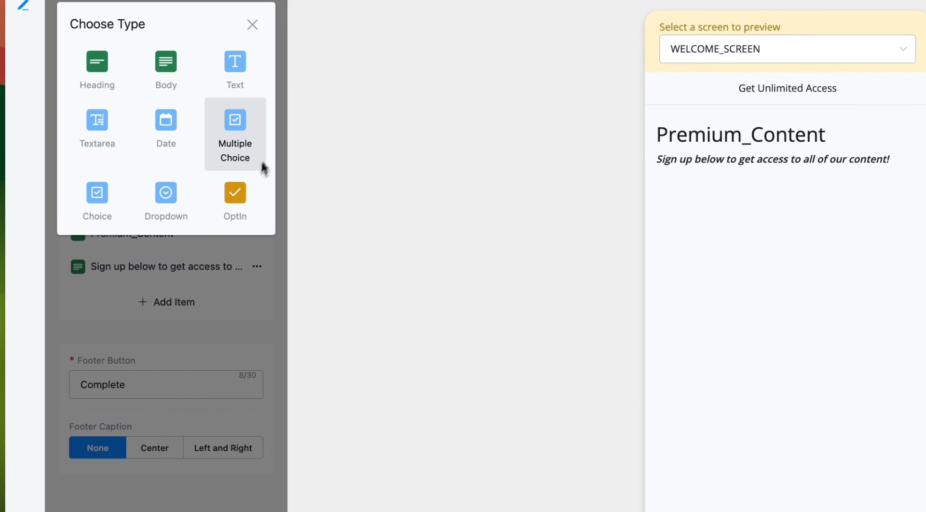
pyautogui.click(235, 73)
pyautogui.click(121, 300)
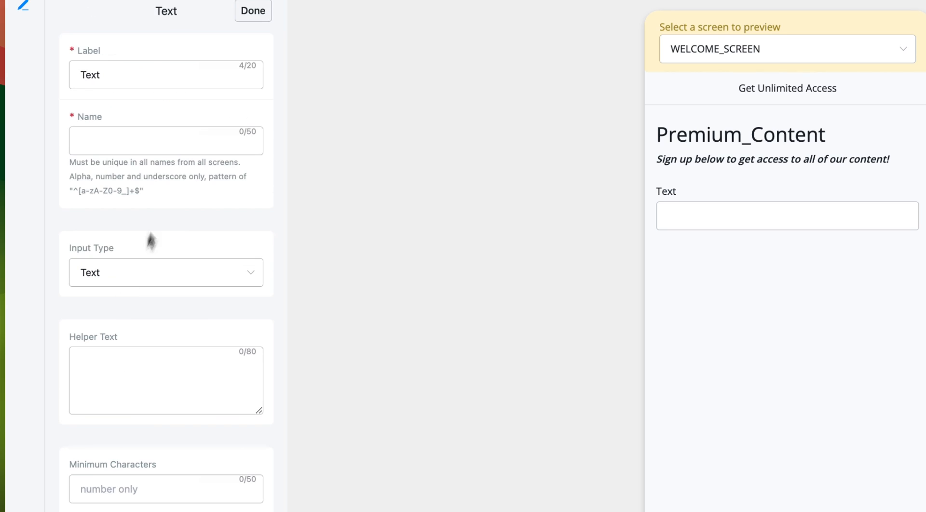
pyautogui.doubleClick(110, 76)
pyautogui.write('F')
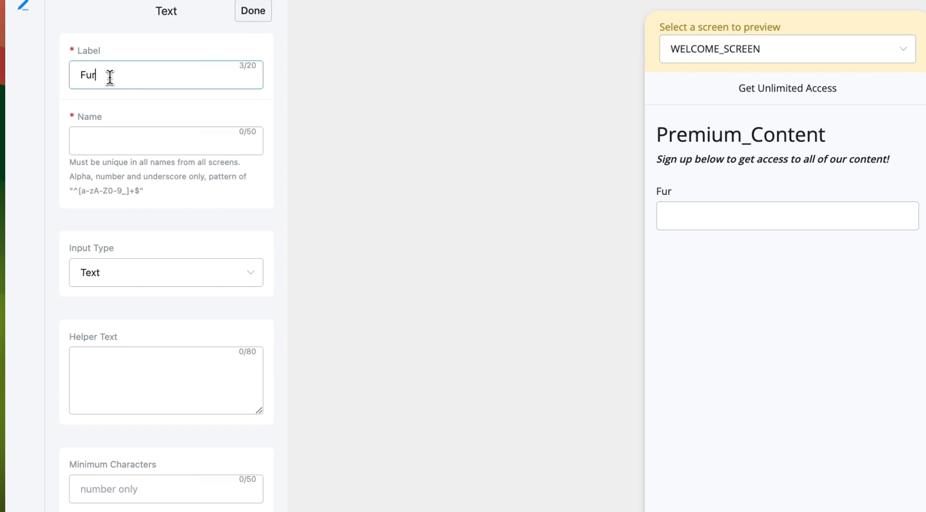
pyautogui.write('irstName')
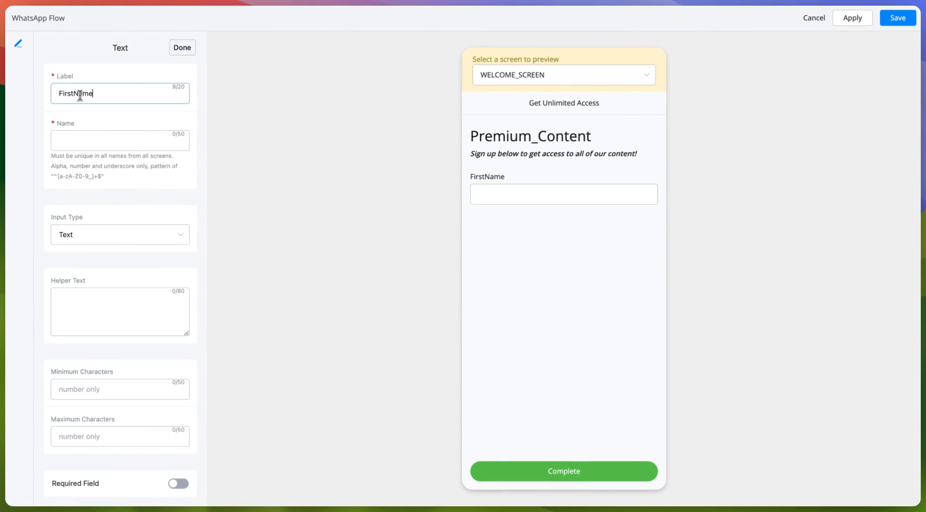
pyautogui.click(111, 140)
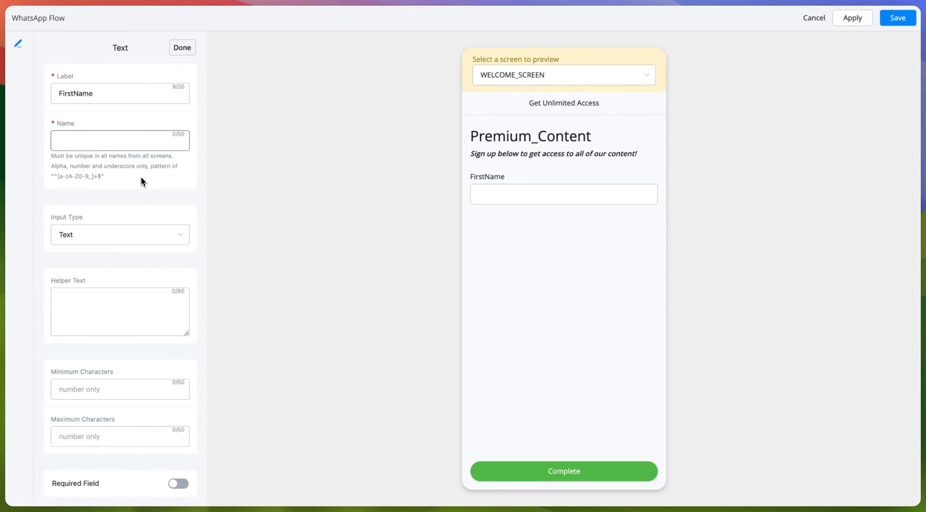
pyautogui.write('First Name')
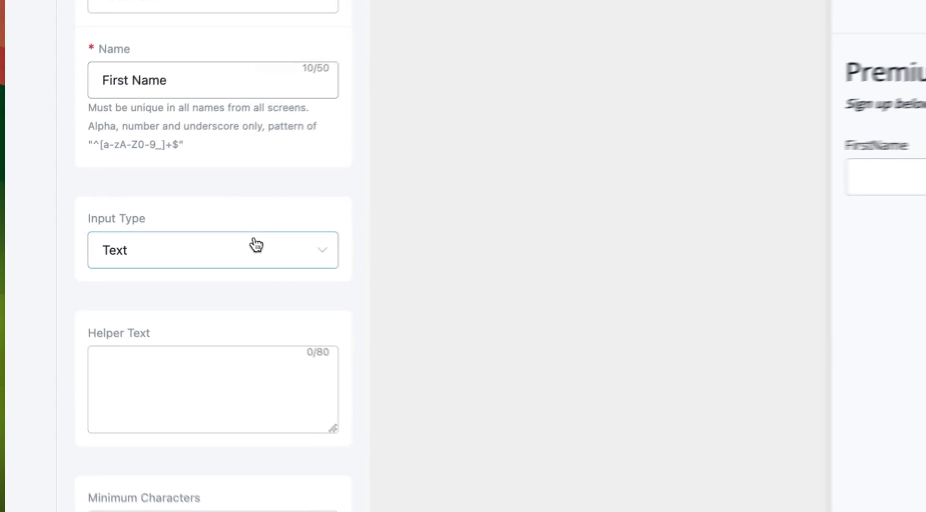
# Keep its input type Text, add helper text 'Enter your first Name here', and make it required.
pyautogui.click(142, 234)
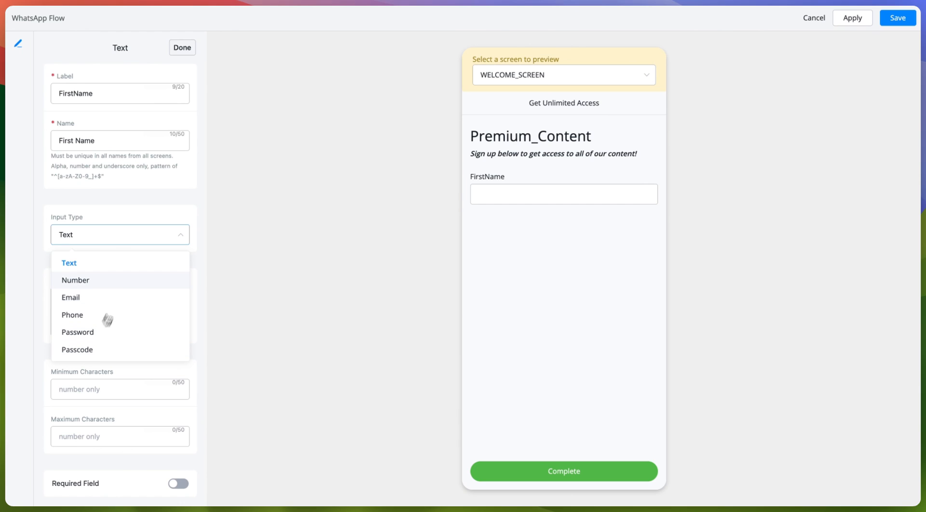
pyautogui.click(105, 264)
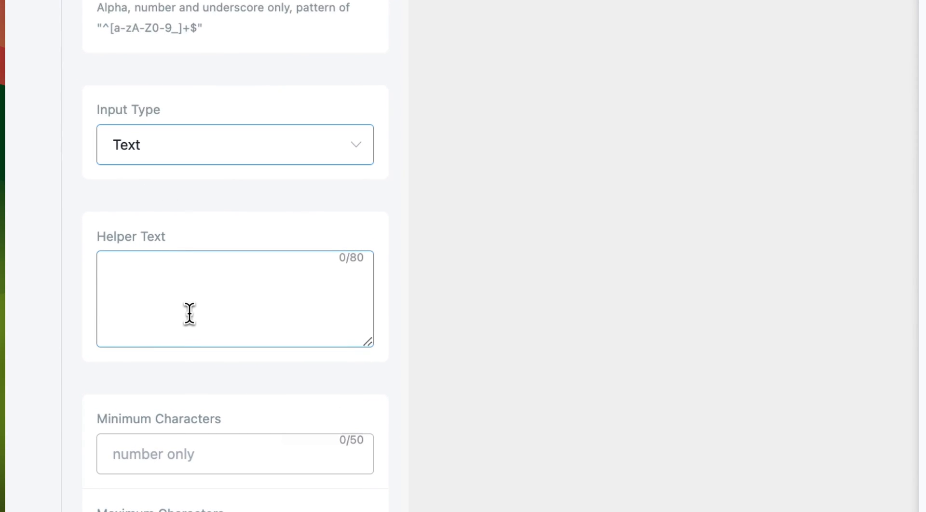
pyautogui.click(190, 311)
pyautogui.write('Ente')
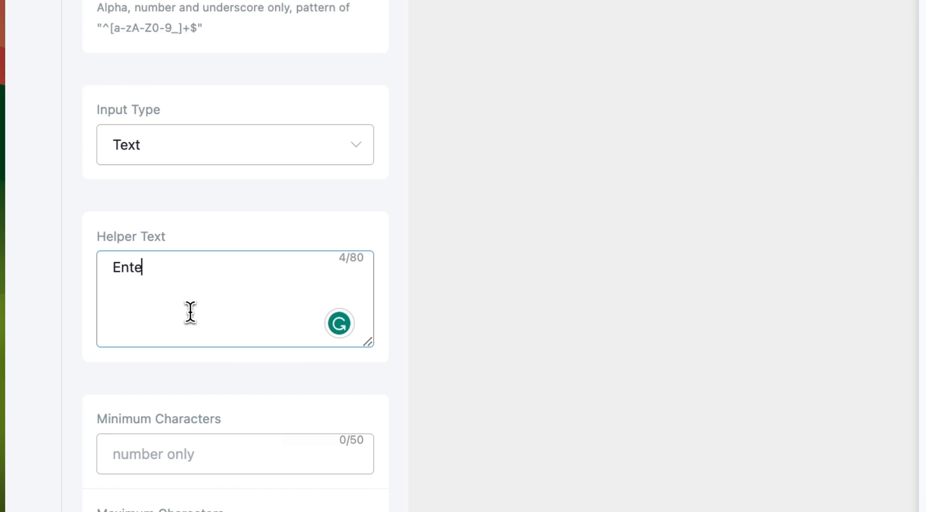
pyautogui.write('r your first Name here')
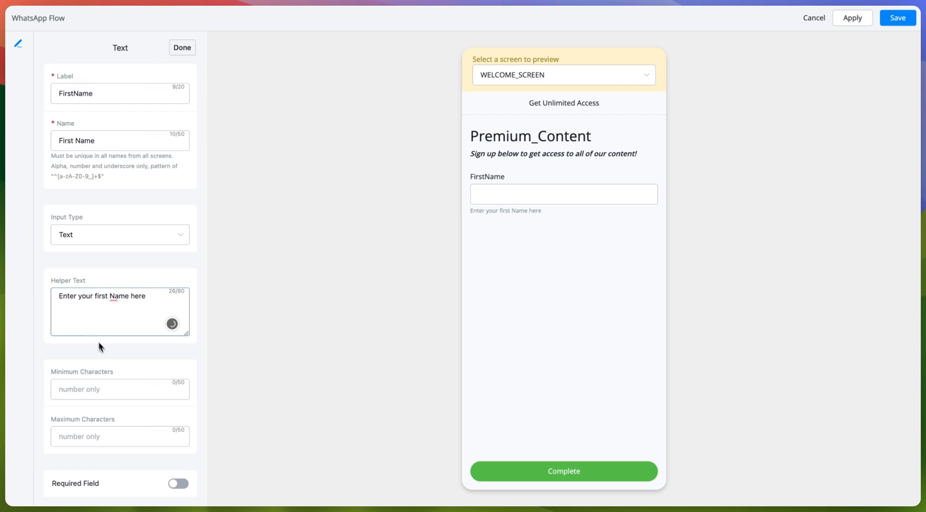
pyautogui.click(86, 386)
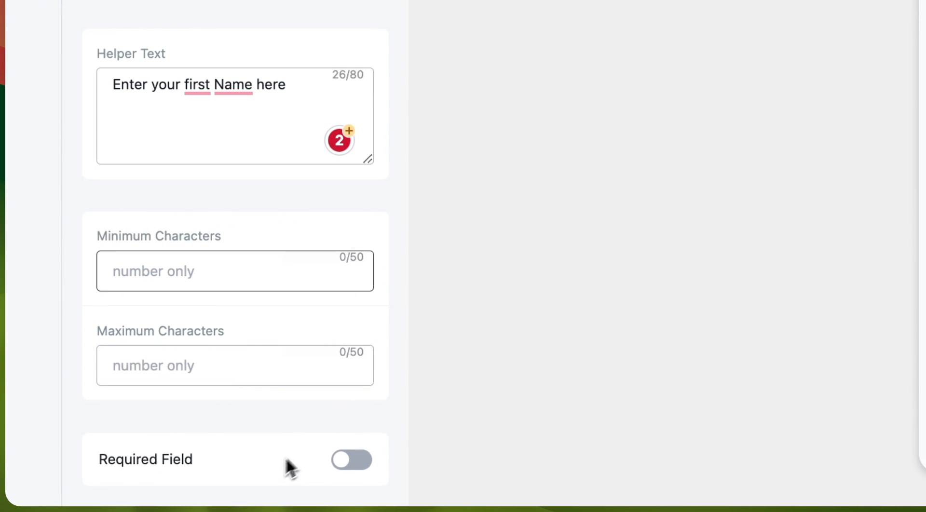
pyautogui.click(352, 463)
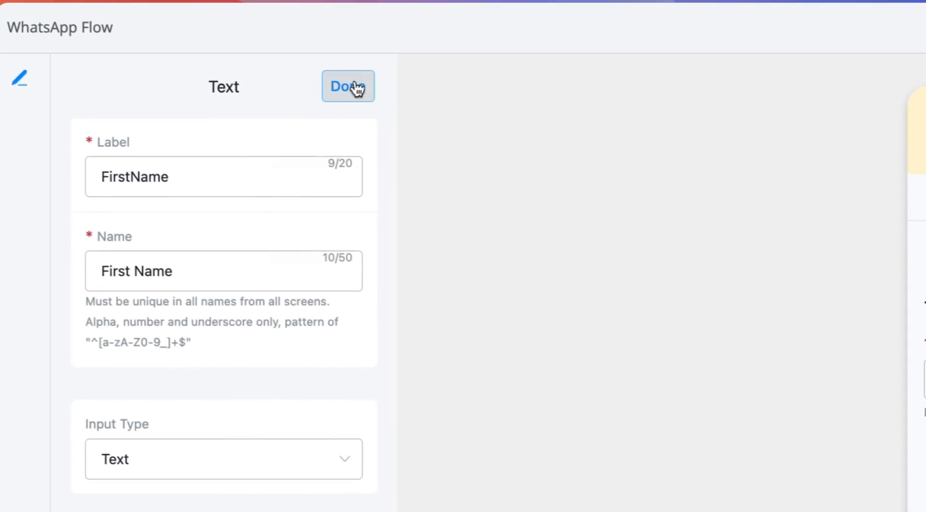
# Add a required LastName text field to the welcome screen.
pyautogui.click(352, 87)
pyautogui.click(241, 378)
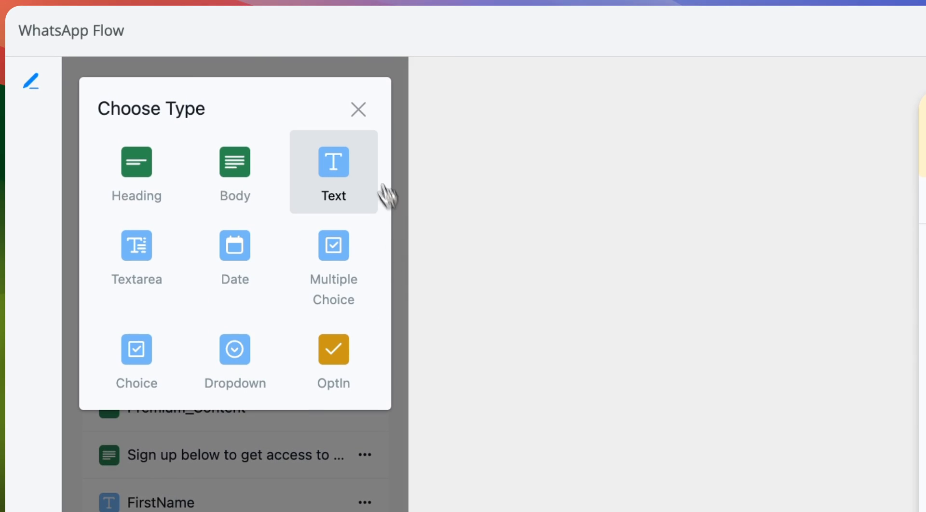
pyautogui.click(334, 162)
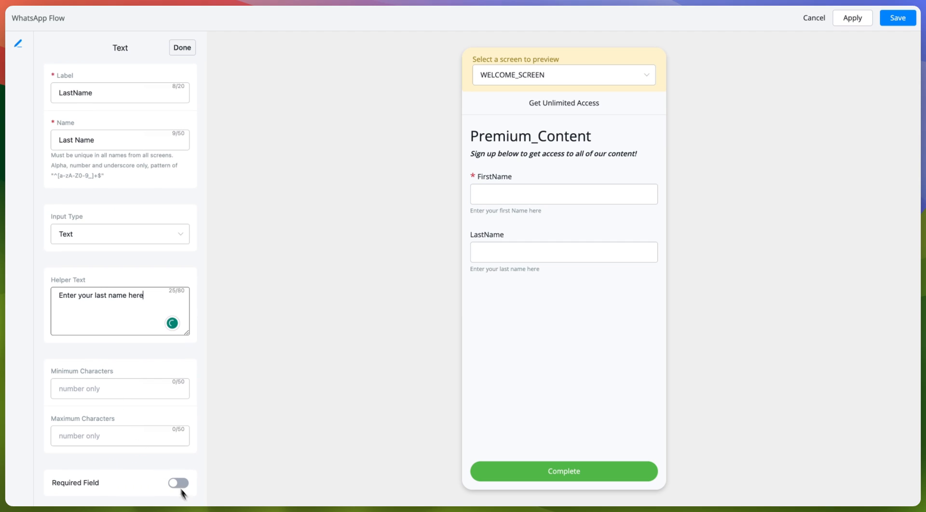
pyautogui.click(180, 485)
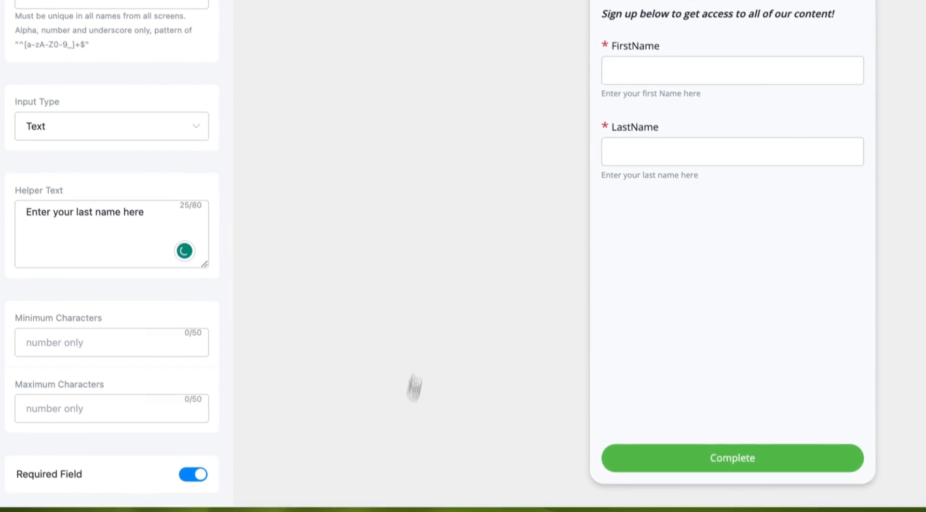
pyautogui.click(248, 27)
# Add another text field labelled Email and enter its name.
pyautogui.click(183, 381)
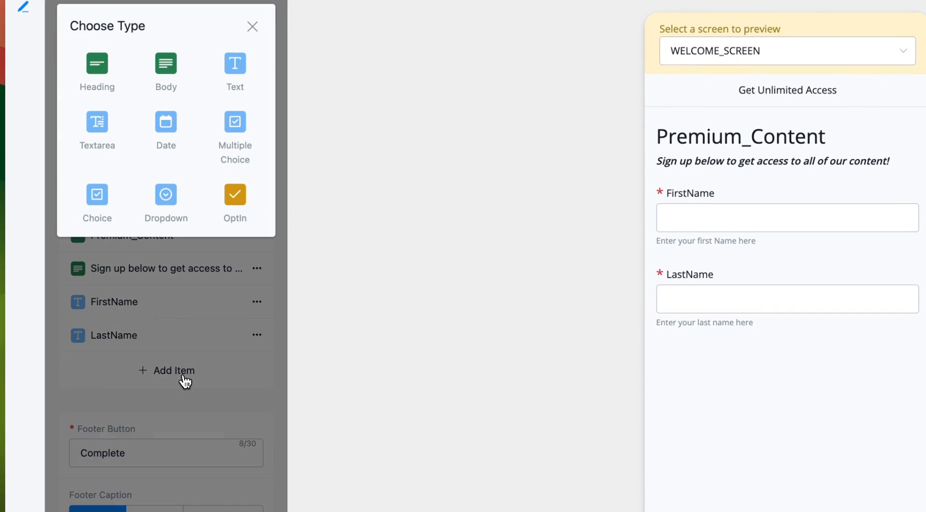
pyautogui.click(219, 83)
pyautogui.click(196, 76)
pyautogui.press('super+a')
pyautogui.write('E')
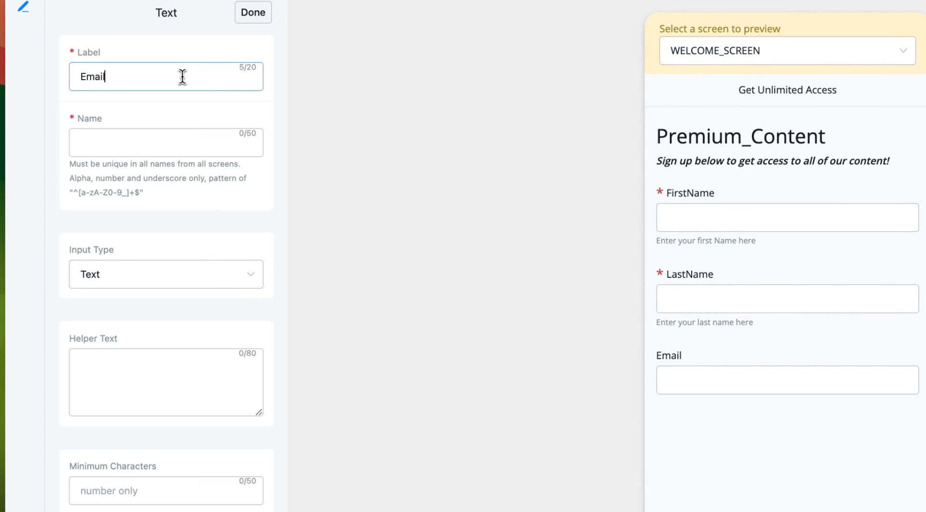
pyautogui.click(129, 138)
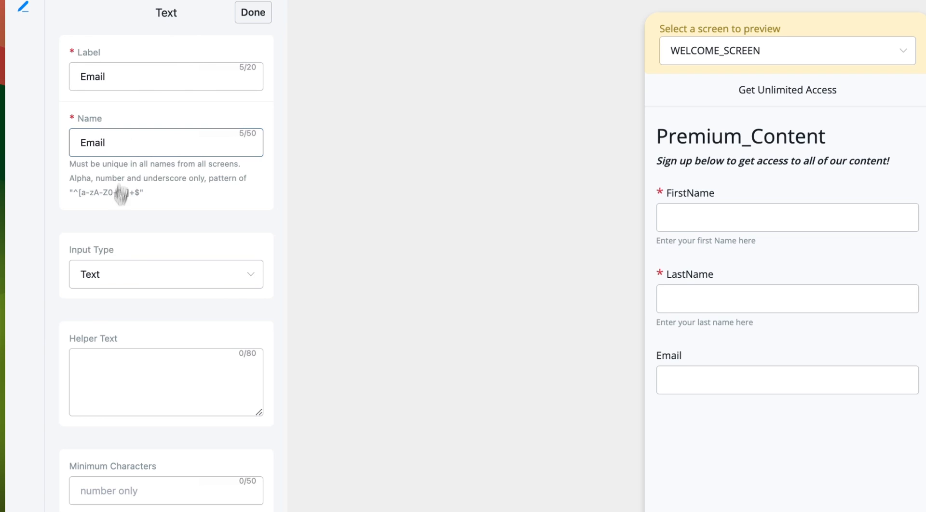
# Set the Email field's input type to Email, with helper text 'Enter your email here', required.
pyautogui.click(109, 276)
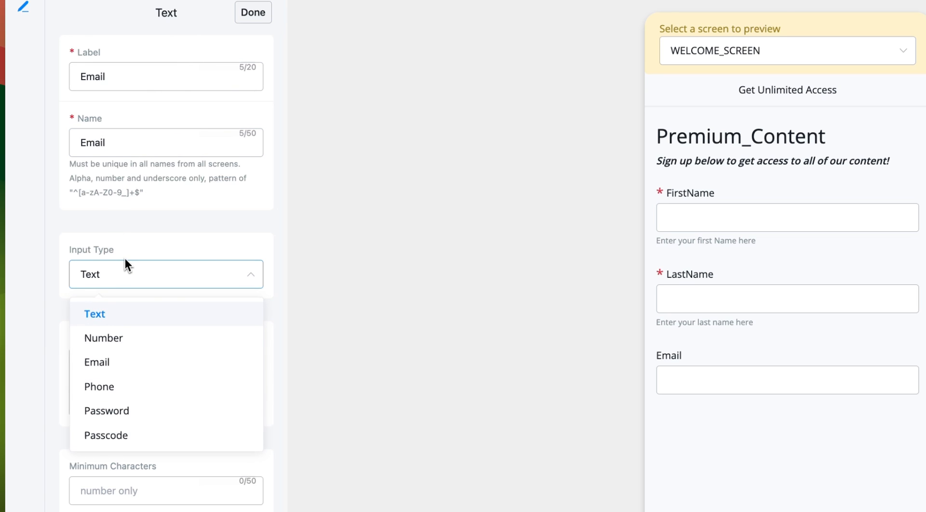
pyautogui.click(114, 362)
pyautogui.click(109, 365)
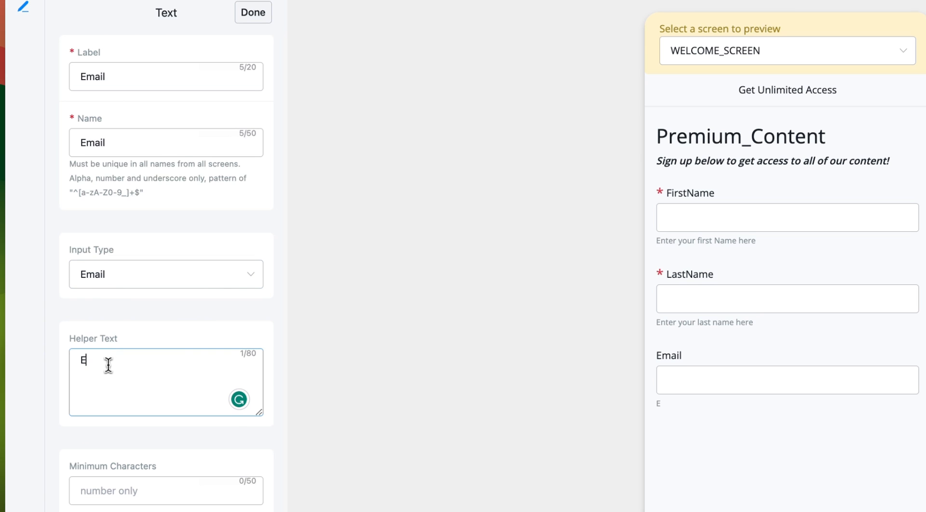
pyautogui.write('Enter your email here')
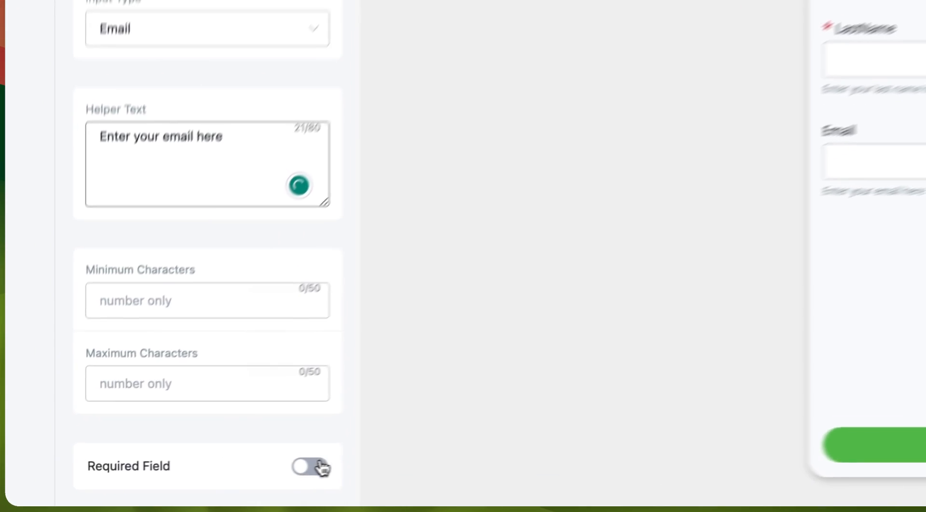
pyautogui.click(179, 483)
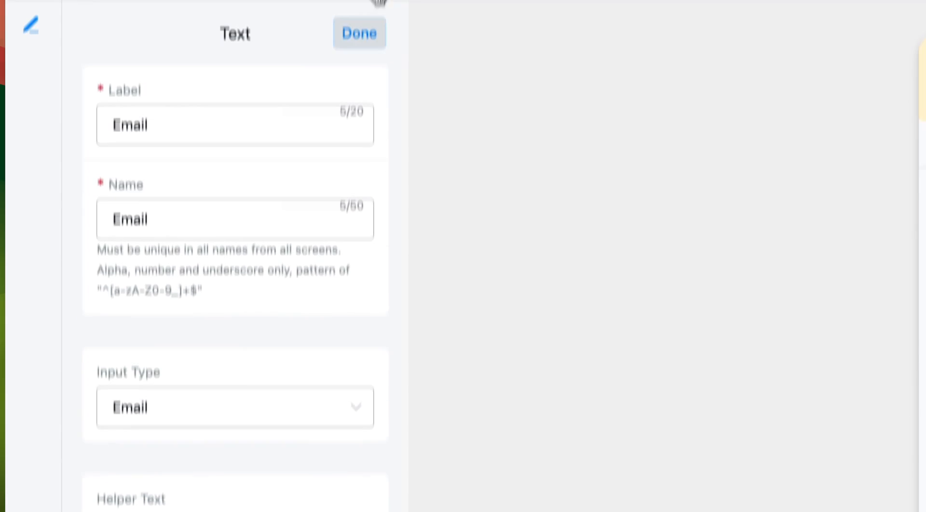
pyautogui.click(183, 48)
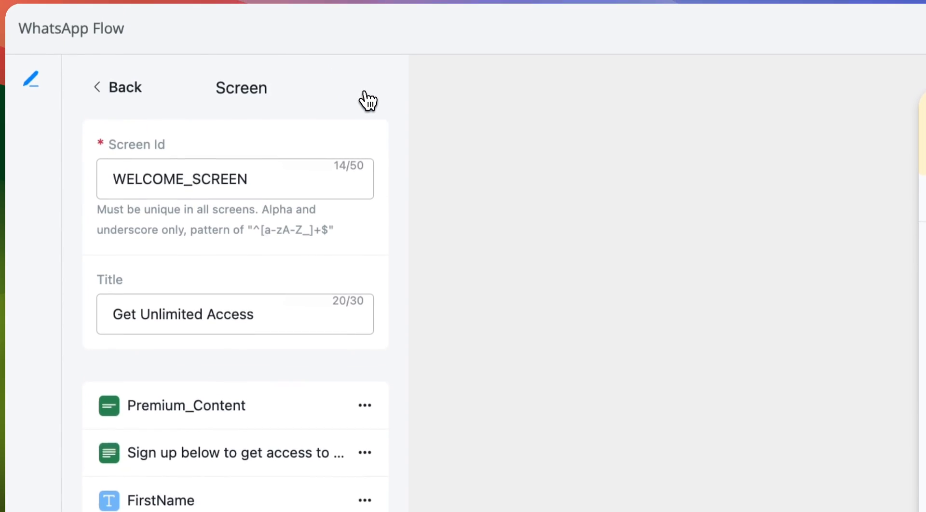
# Go back to the Screens list and save the Lead sign up flow.
pyautogui.click(124, 89)
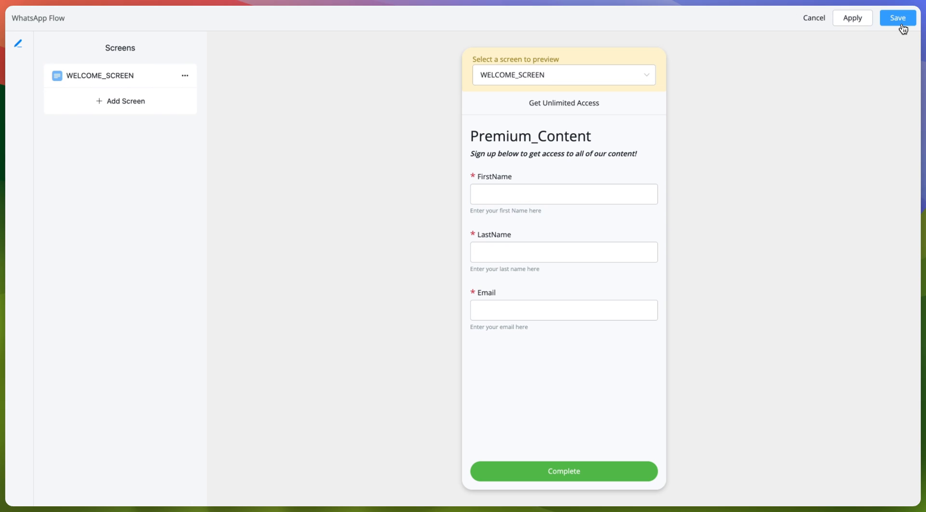
pyautogui.click(901, 26)
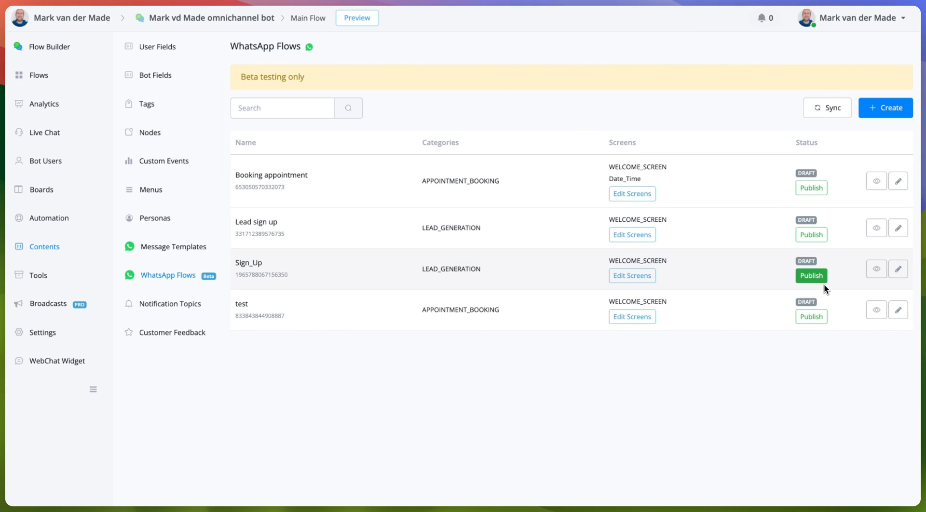
# Open the Lead sign up flow in Meta's preview window, enlarged, and start the flow.
pyautogui.click(876, 229)
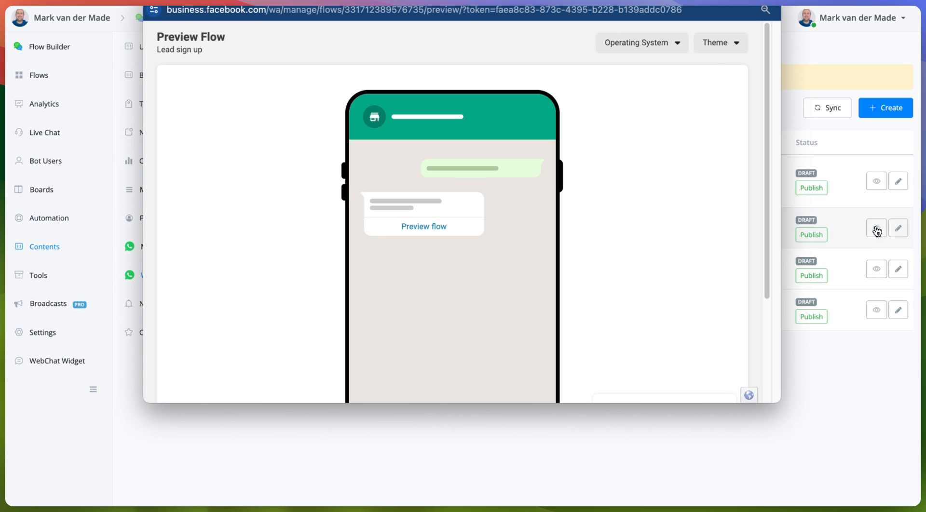
pyautogui.moveTo(596, 3); pyautogui.dragTo(597, 17)
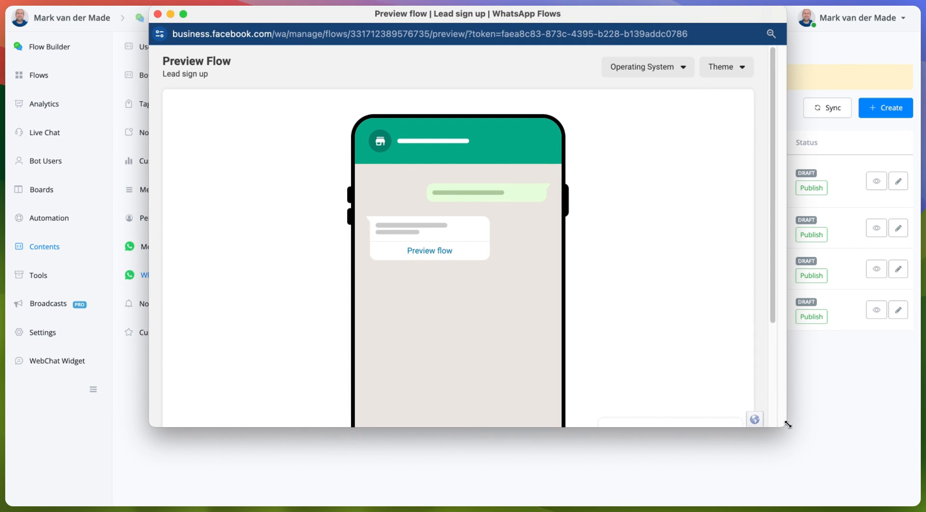
pyautogui.moveTo(786, 427); pyautogui.dragTo(826, 495)
pyautogui.moveTo(504, 22); pyautogui.dragTo(485, 16)
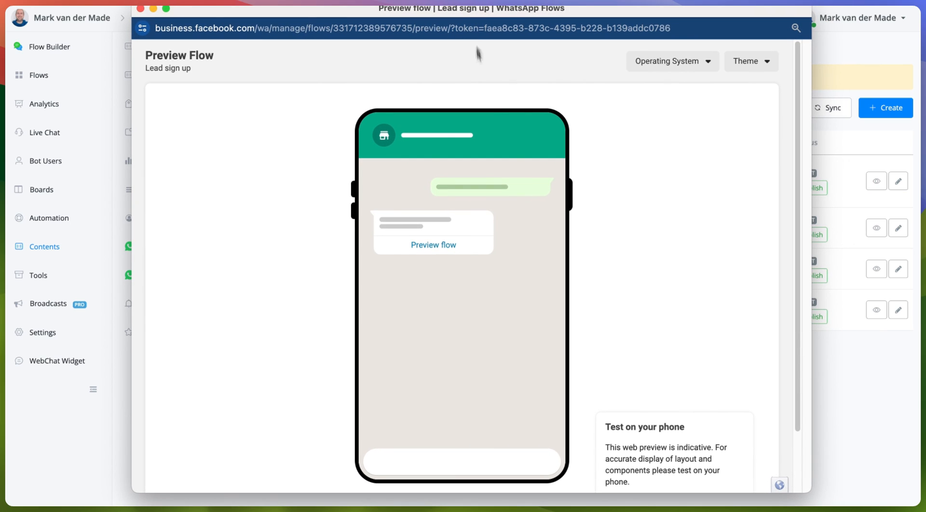
pyautogui.scroll(-3, 479, 51)
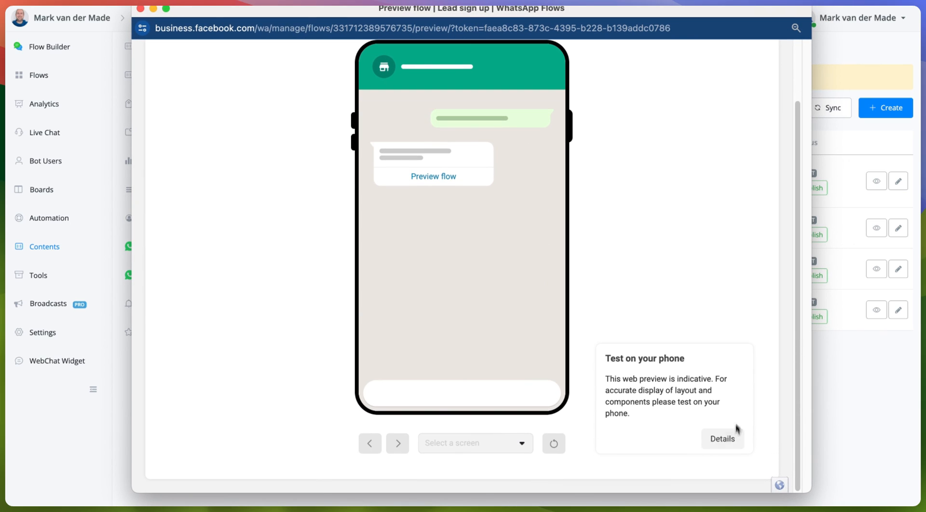
pyautogui.click(431, 176)
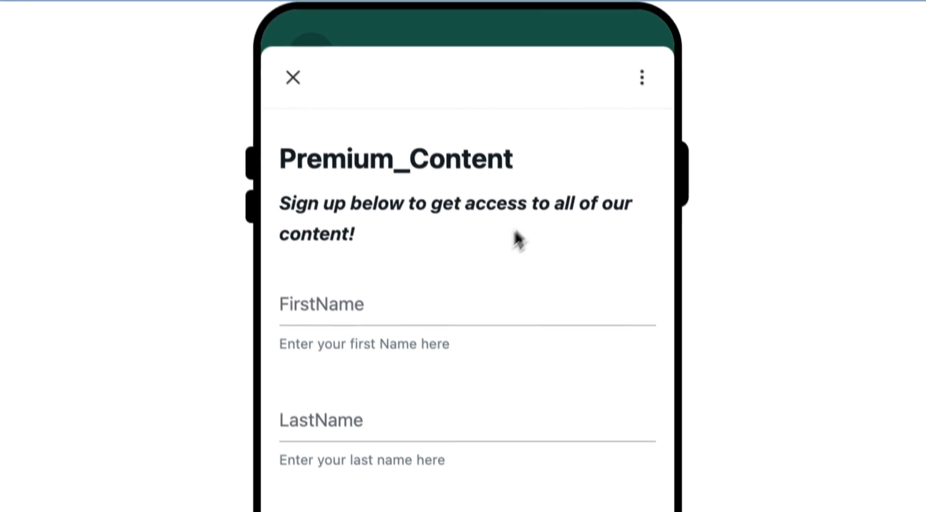
# Fill in the form's first name, last name and e-mail address fields.
pyautogui.click(392, 363)
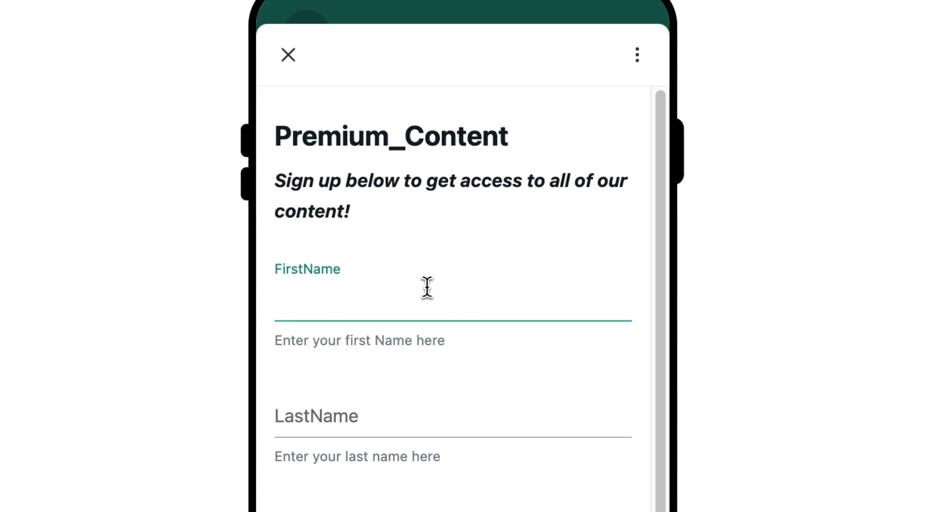
pyautogui.press('Tab')
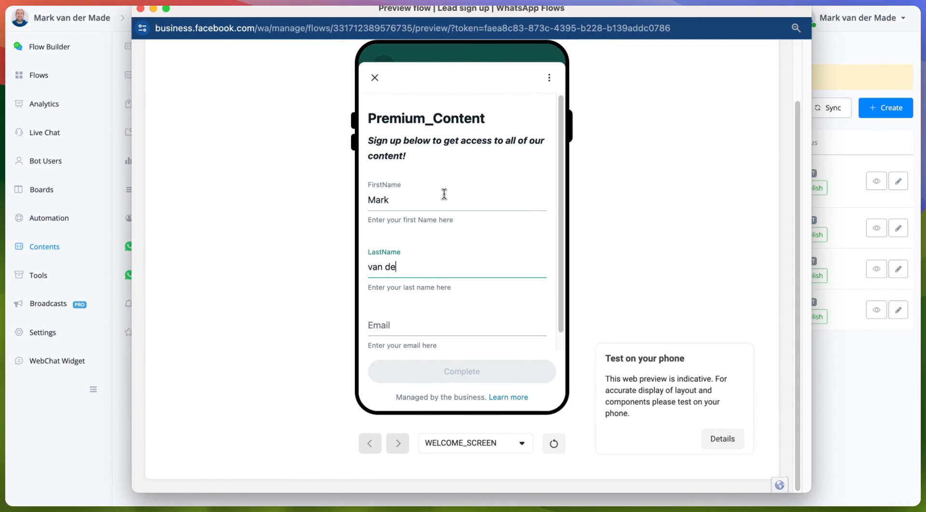
pyautogui.press('Tab')
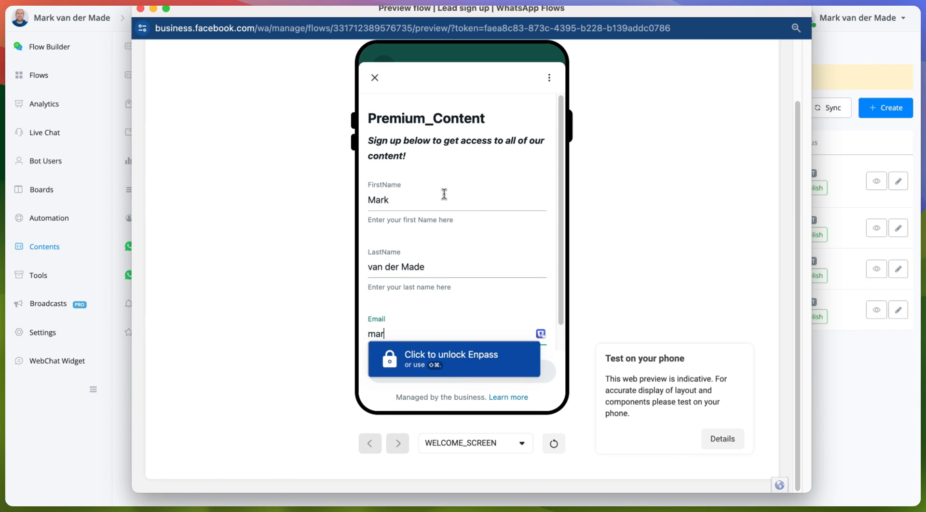
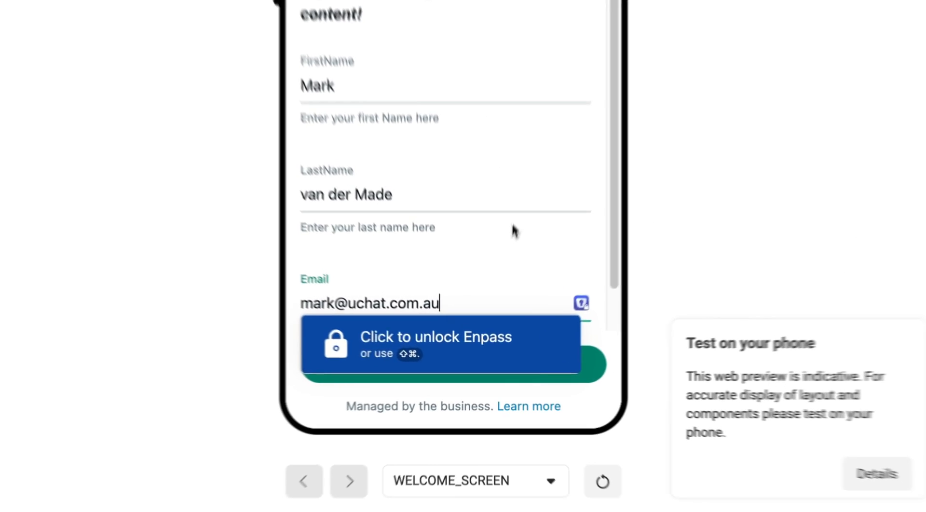
pyautogui.click(499, 291)
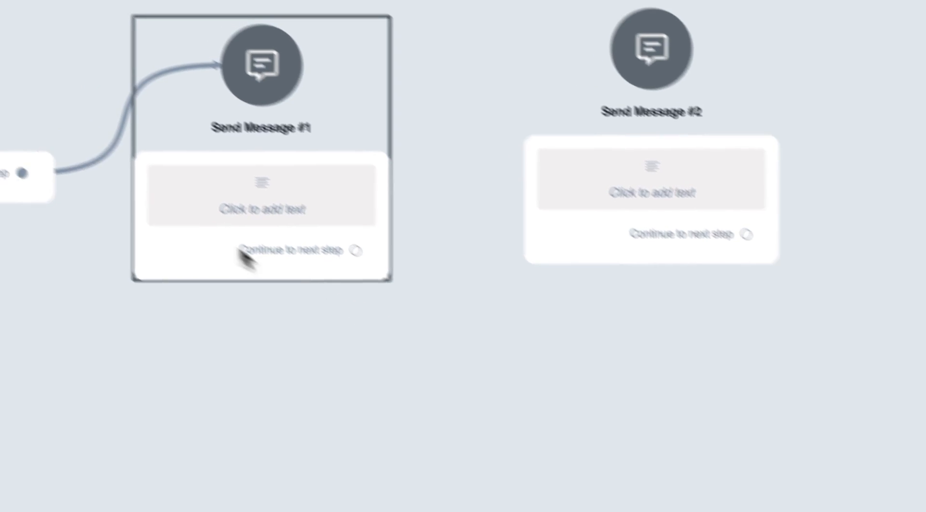
# Add a (WhatsApp Cloud) WhatsApp Flow item to Send Message #1 and open its settings.
pyautogui.click(304, 242)
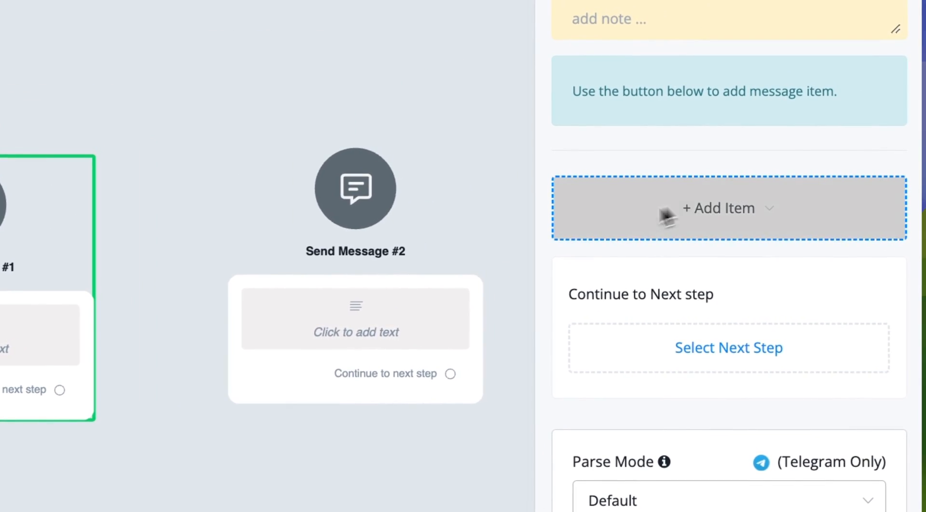
pyautogui.click(668, 212)
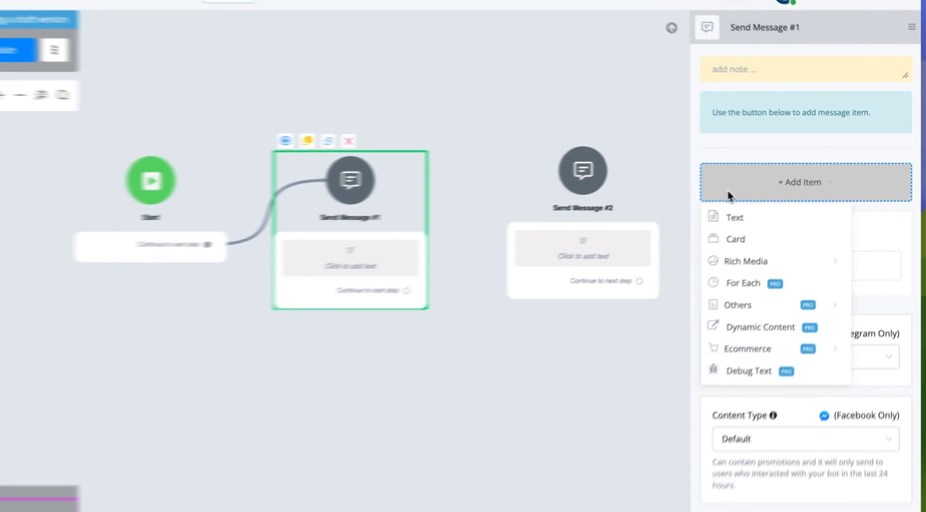
pyautogui.click(777, 280)
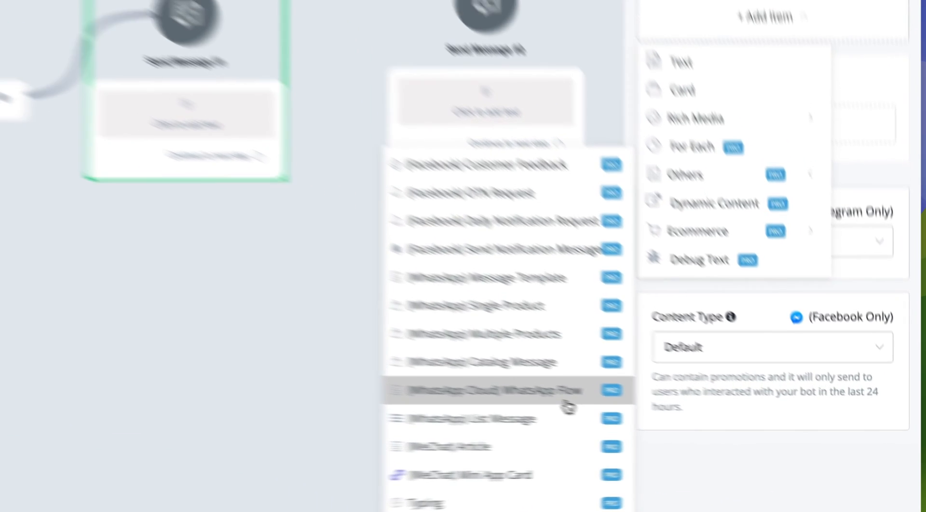
pyautogui.click(686, 424)
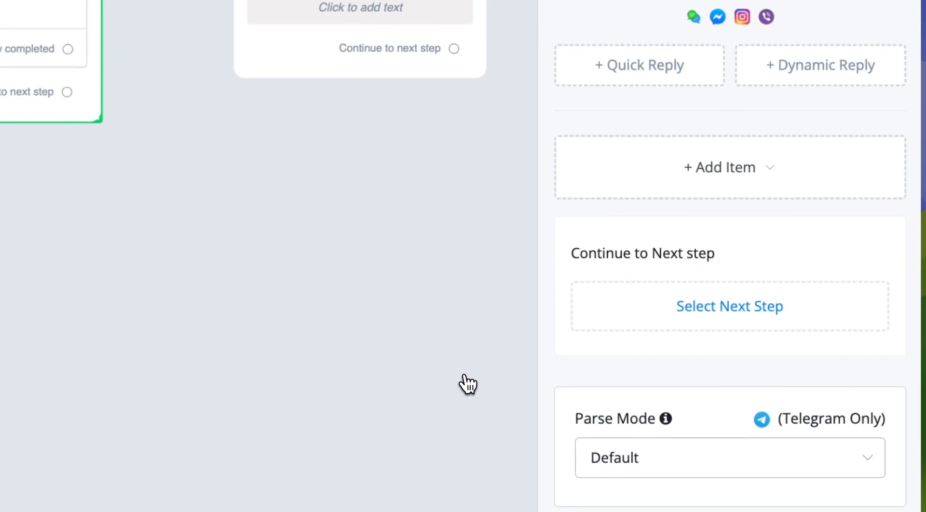
pyautogui.click(852, 135)
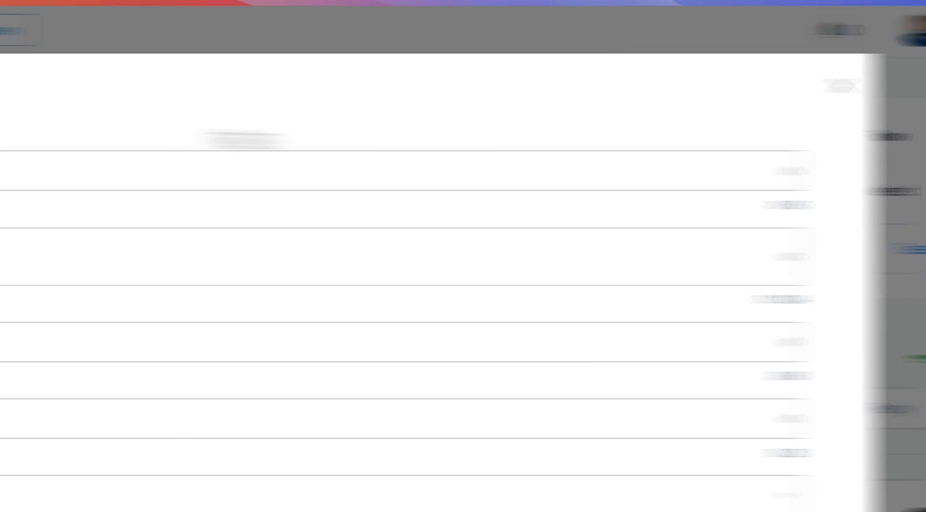
# Write the sign-up body text and set the button label to 'Claim access now'.
pyautogui.click(393, 260)
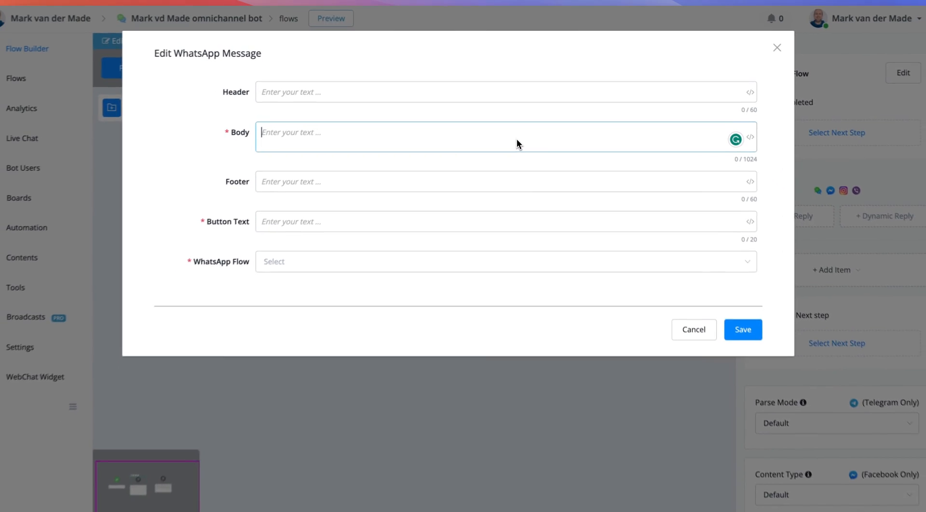
pyautogui.write('Sing')
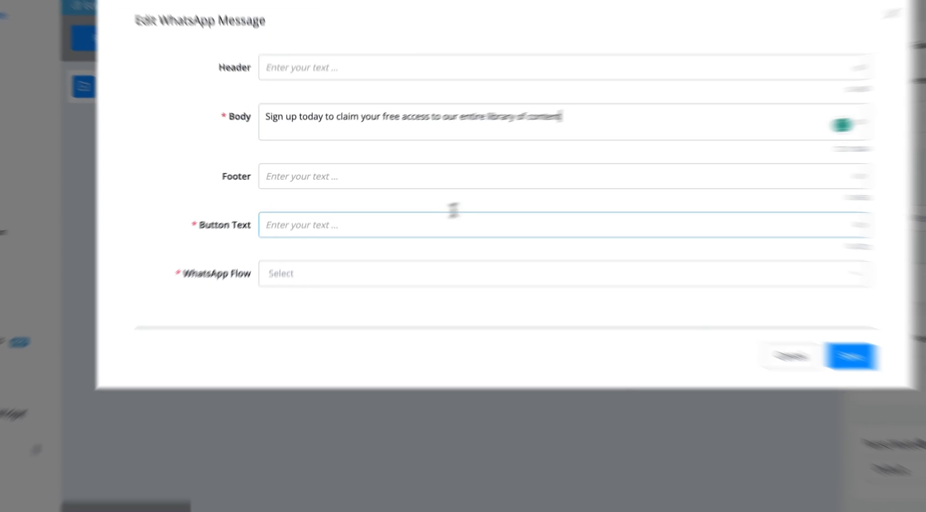
pyautogui.click(383, 211)
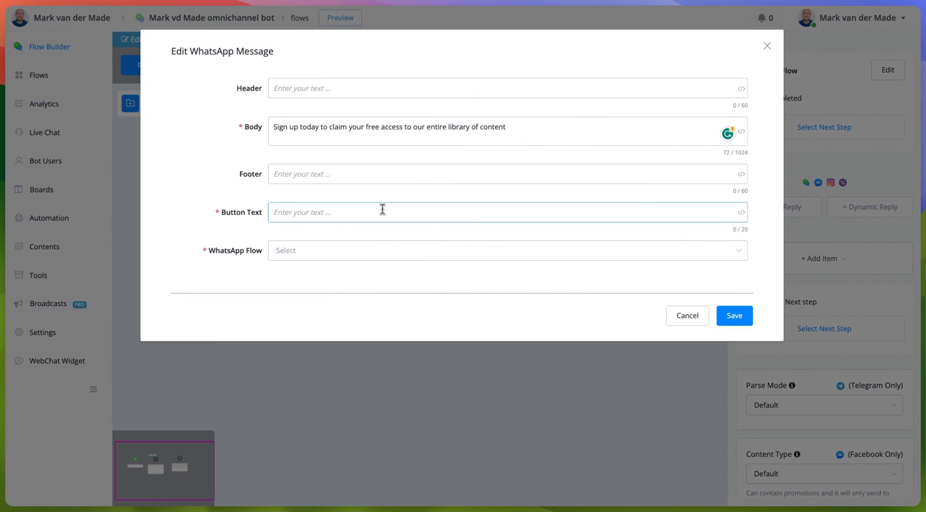
pyautogui.write('Claim access now')
# Link the Lead sign up WhatsApp flow, store its payload in data, and save.
pyautogui.click(350, 254)
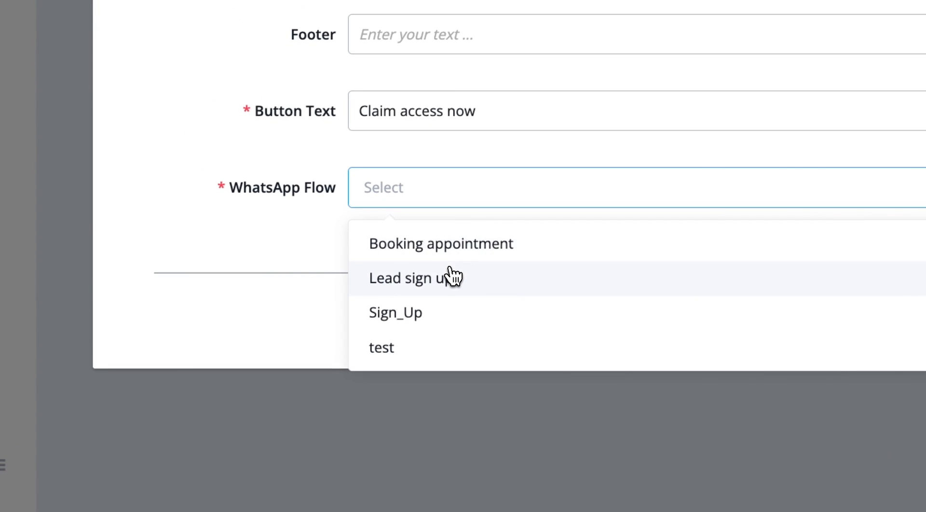
pyautogui.click(337, 301)
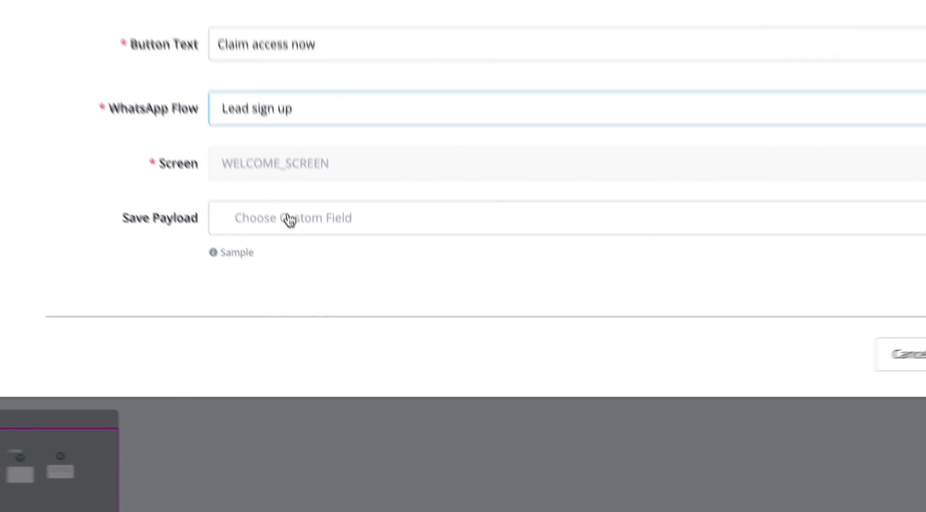
pyautogui.click(337, 316)
pyautogui.click(486, 411)
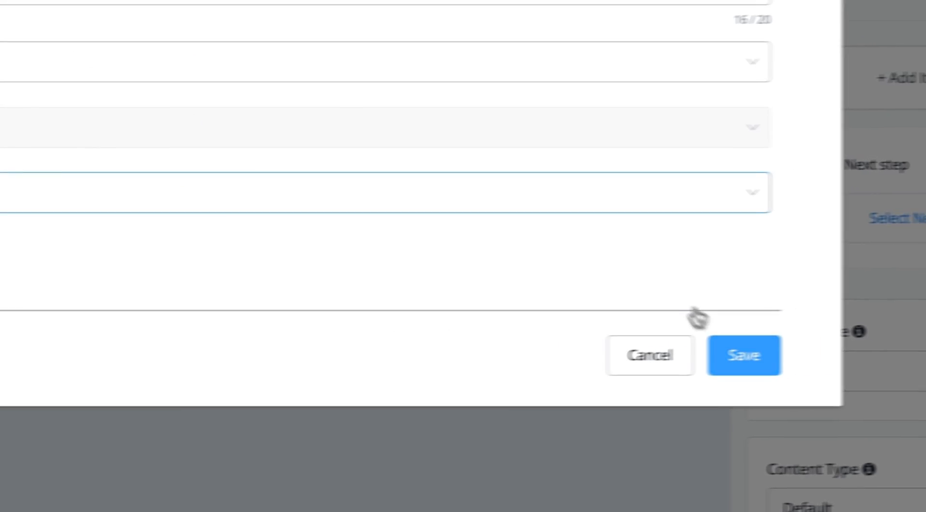
pyautogui.click(744, 355)
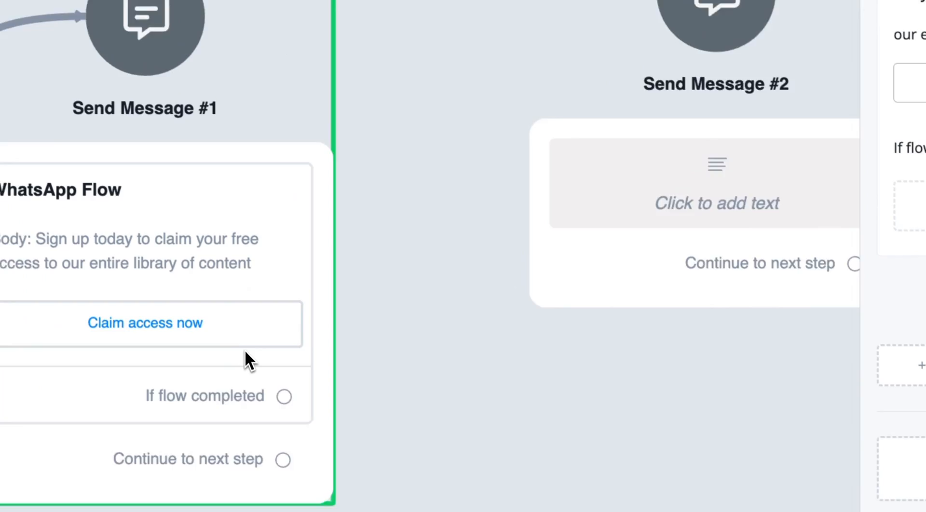
# Connect the 'If flow completed' exit to Send Message #2 and add a Text item there.
pyautogui.moveTo(305, 414); pyautogui.dragTo(494, 144)
pyautogui.click(398, 357)
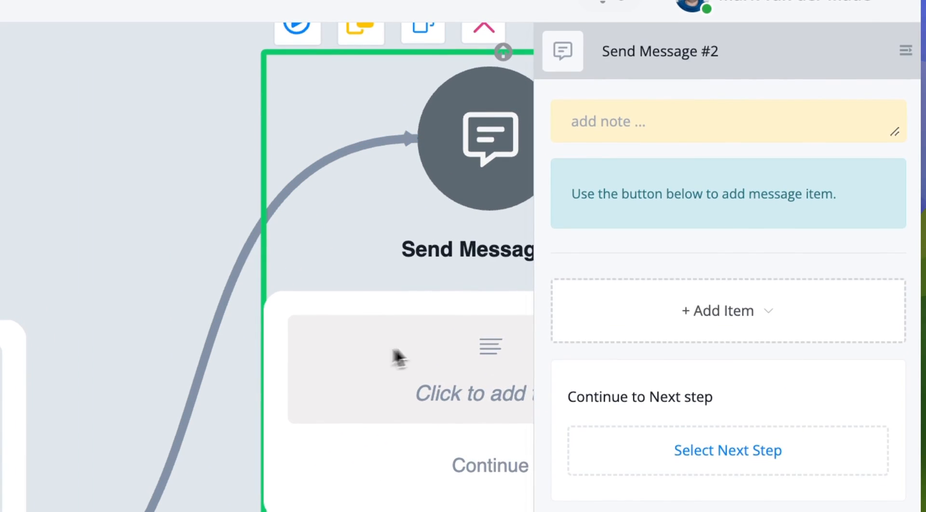
pyautogui.click(667, 312)
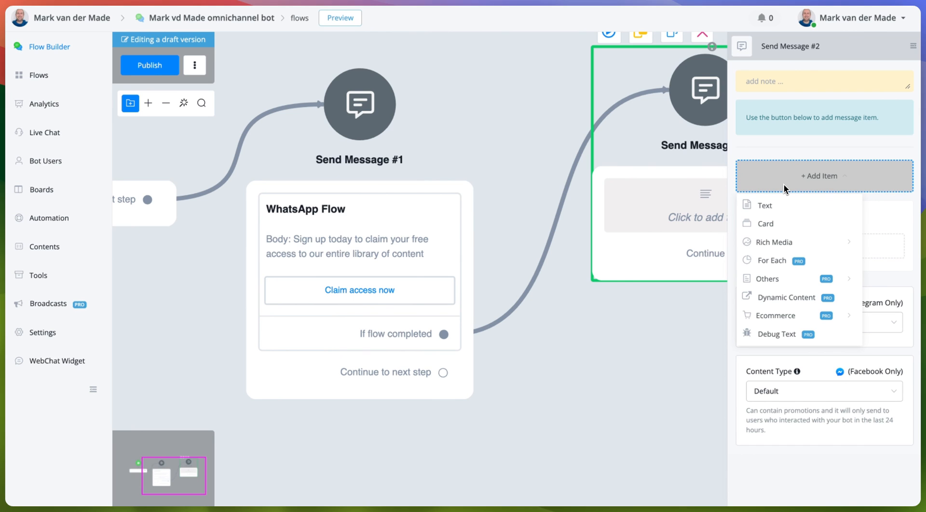
pyautogui.click(765, 206)
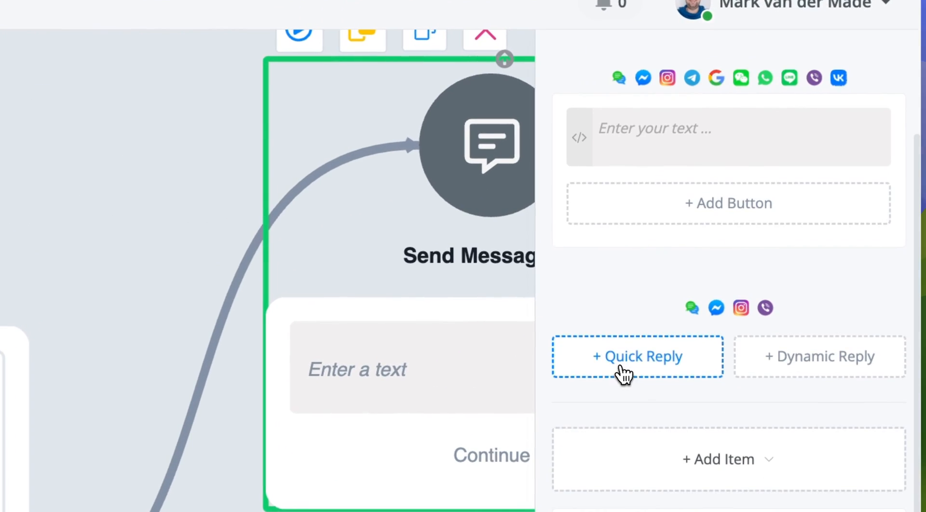
# Make the text item echo the data variable as {{data :: $}}.
pyautogui.click(806, 92)
pyautogui.write('{{data')
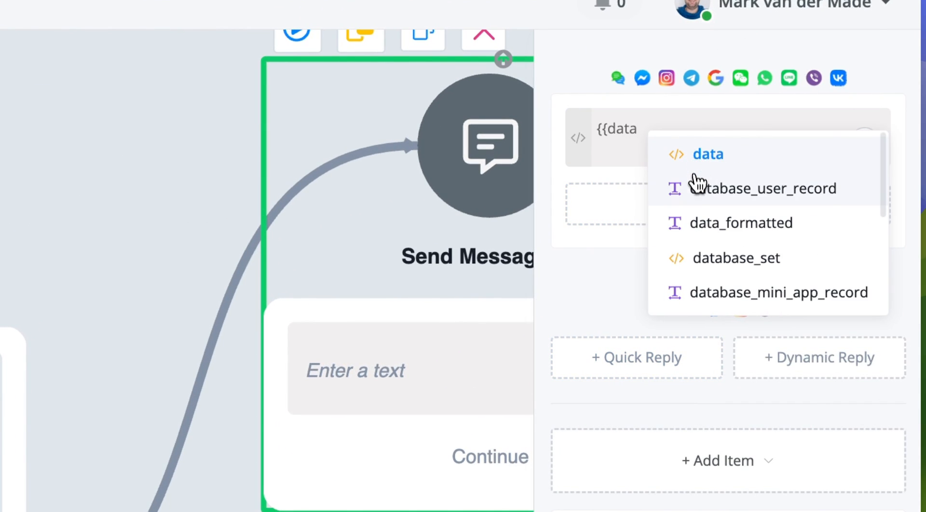
pyautogui.click(697, 156)
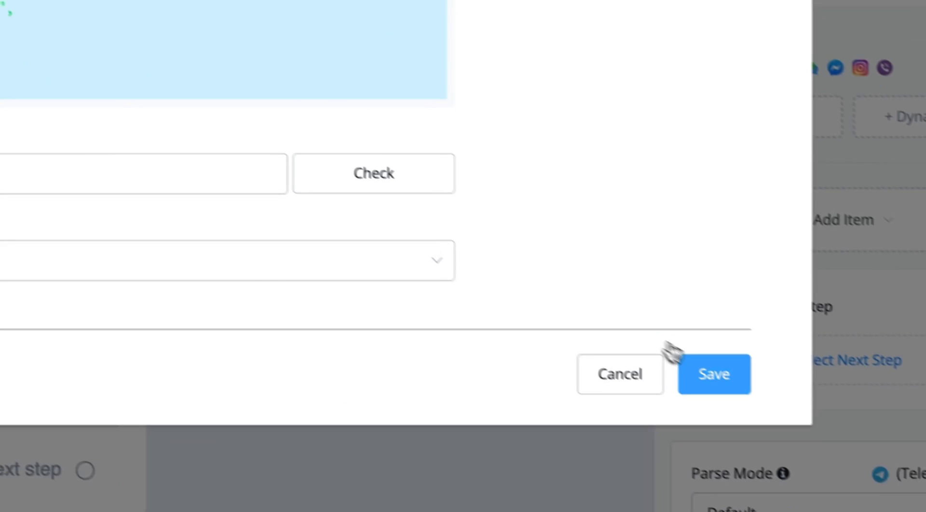
pyautogui.click(711, 373)
pyautogui.click(442, 328)
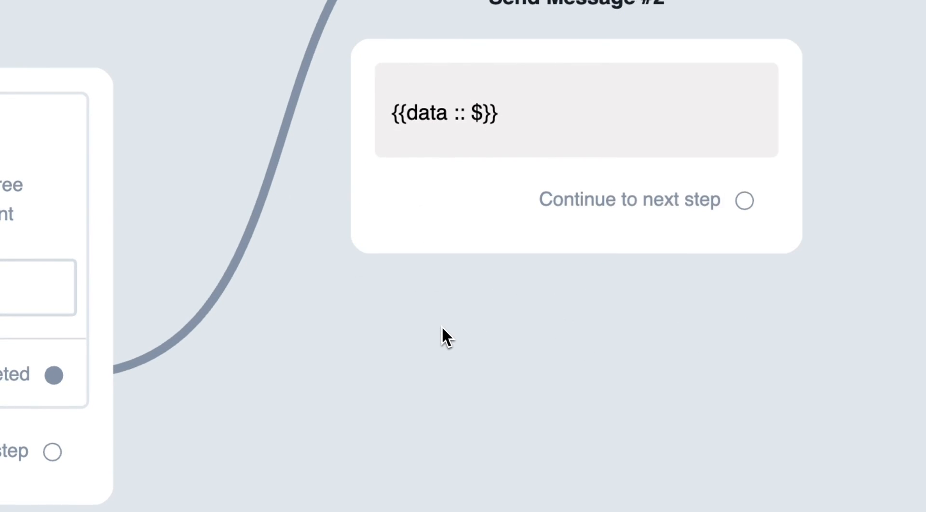
pyautogui.moveTo(385, 368); pyautogui.dragTo(501, 335)
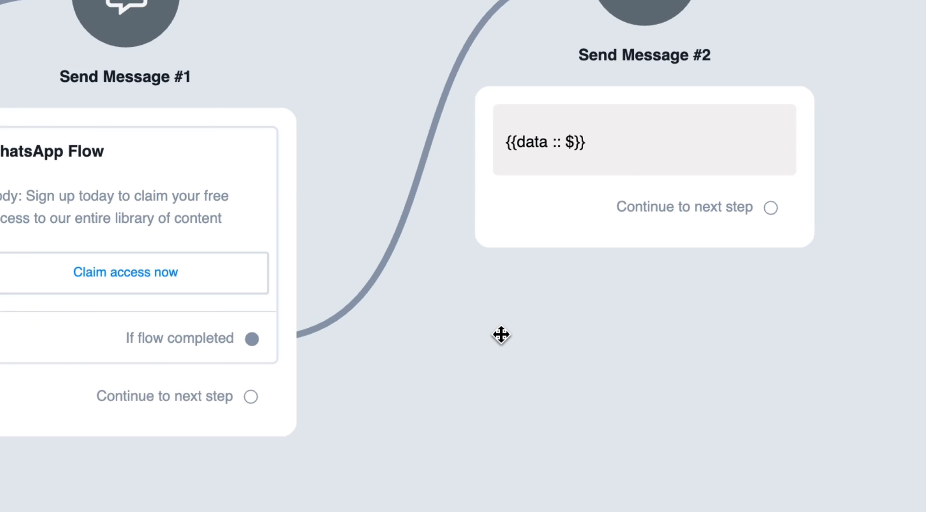